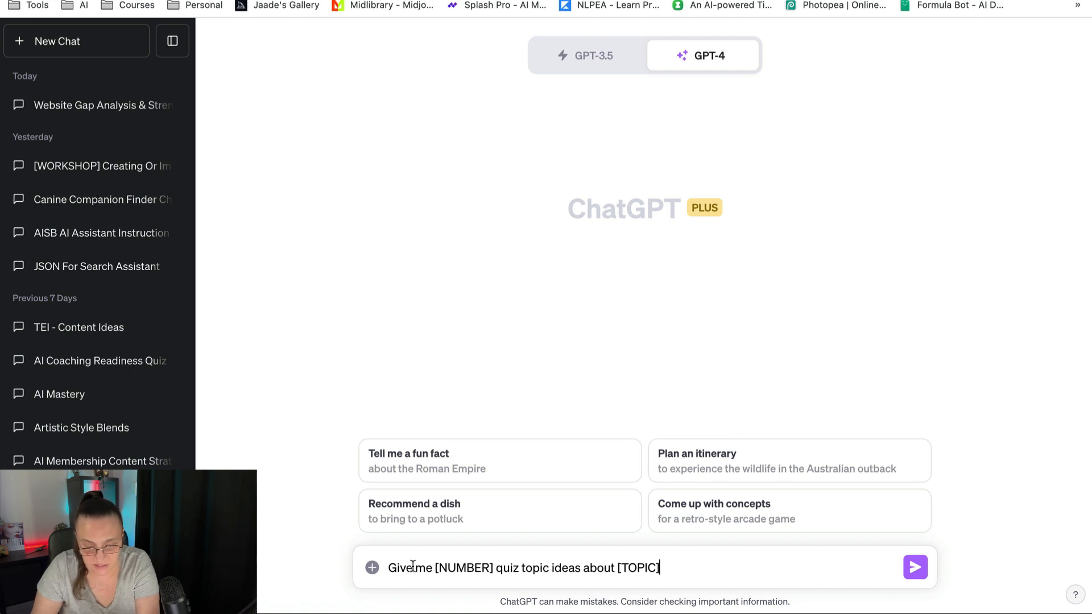
# Step: Fill in the prompt template with the number 2 and the topic relationships, and send it to request quiz topic ideas
pyautogui.moveTo(436, 568); pyautogui.dragTo(494, 568)
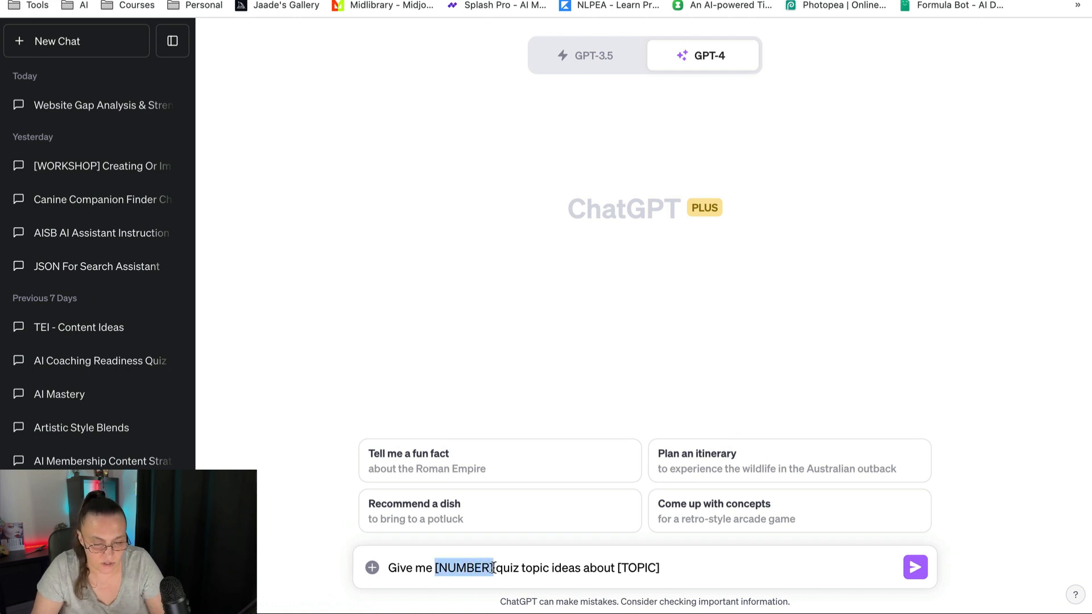
pyautogui.write('2')
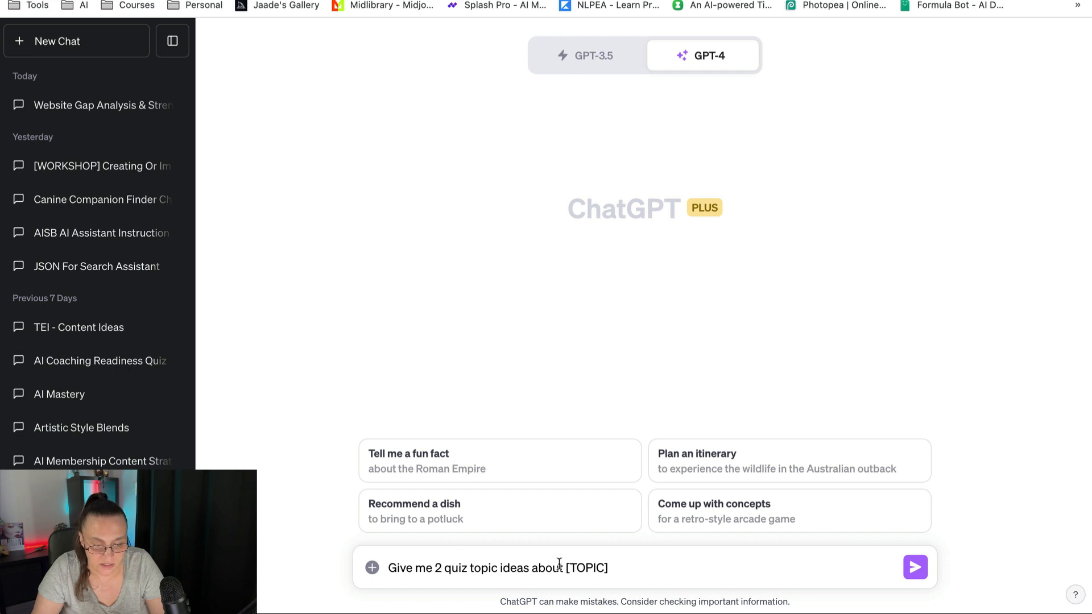
pyautogui.moveTo(565, 568); pyautogui.dragTo(618, 567)
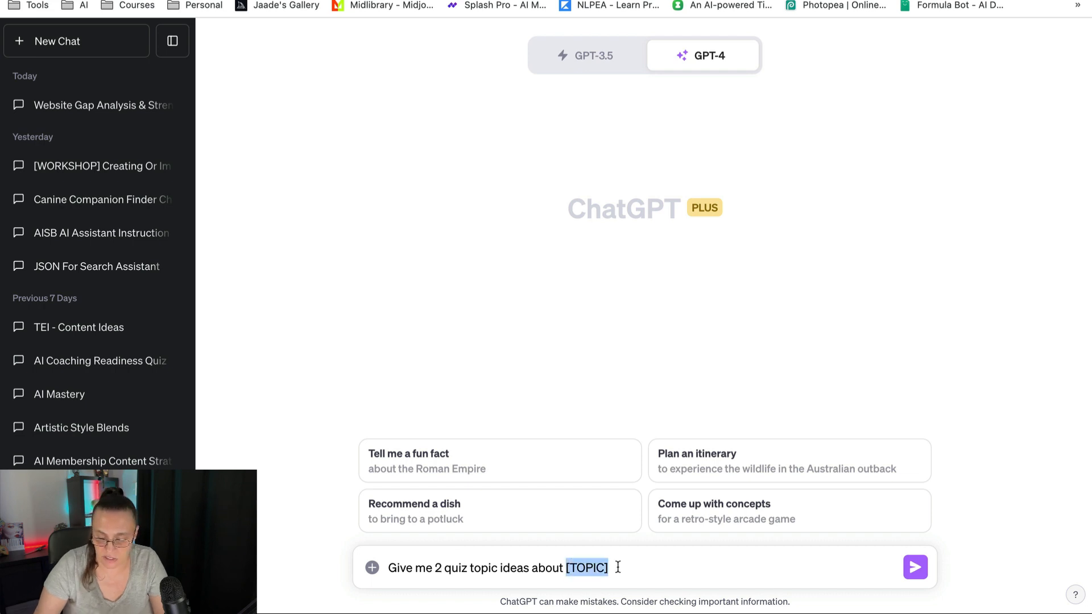
pyautogui.press('BackSpace')
pyautogui.write('re')
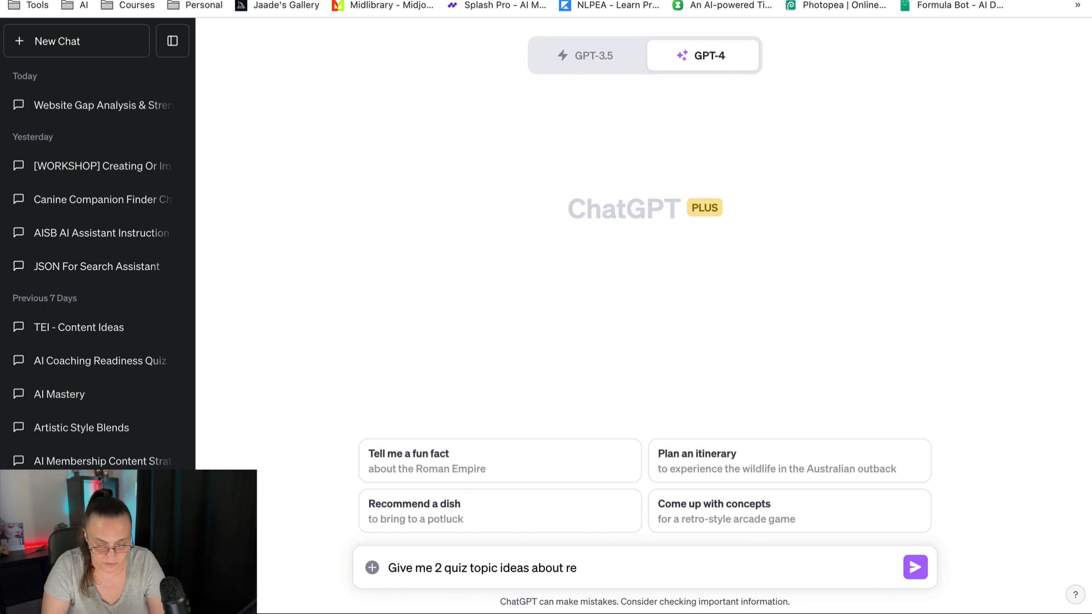
pyautogui.write('lationships')
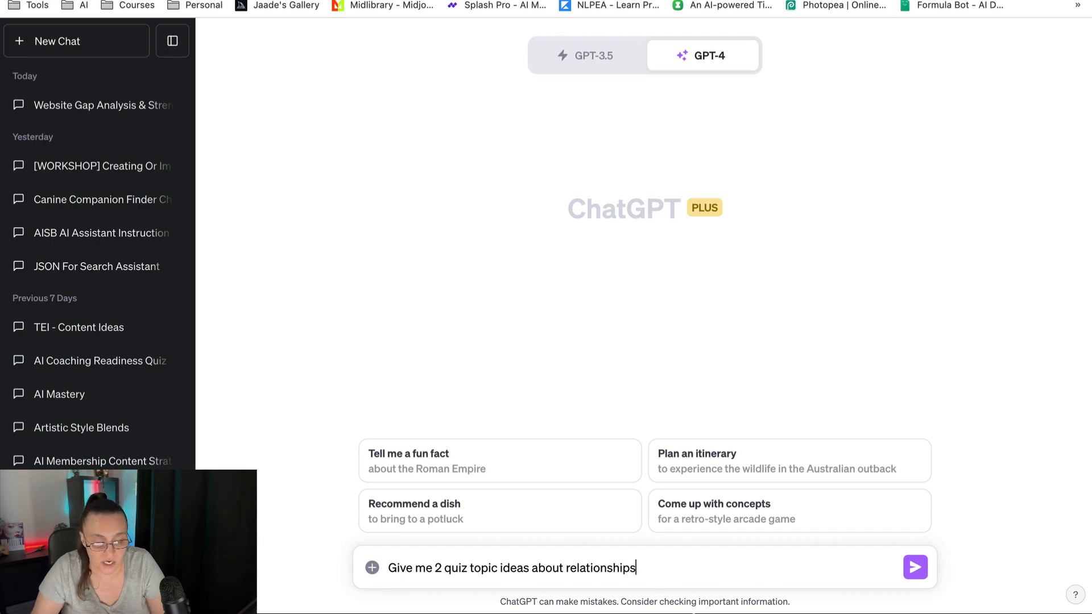
pyautogui.click(913, 575)
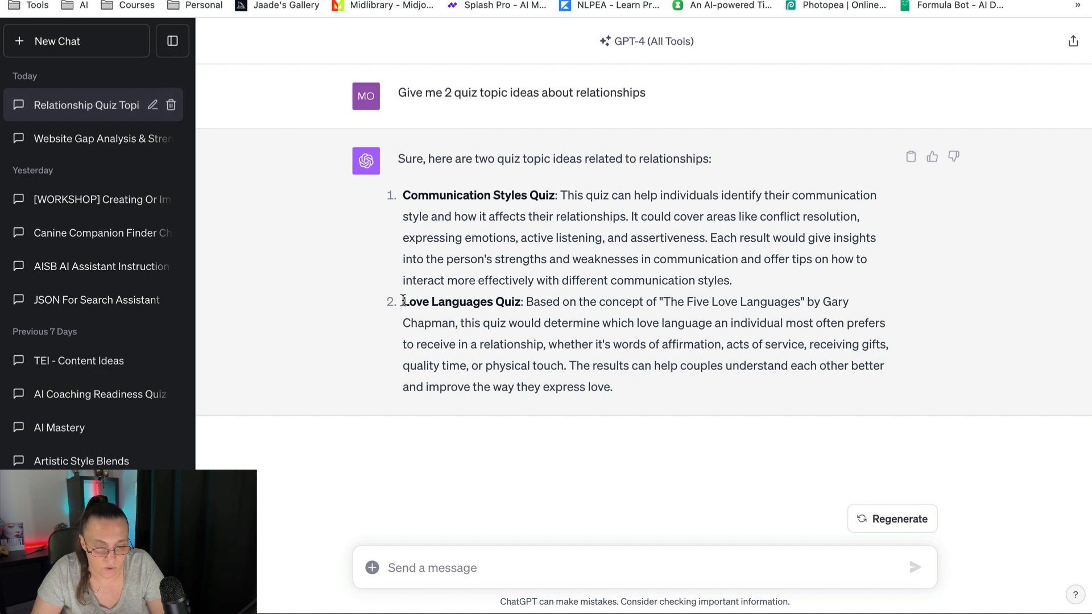
# Step: Read the Love Languages Quiz idea and its description in the response
pyautogui.moveTo(404, 301); pyautogui.dragTo(519, 296)
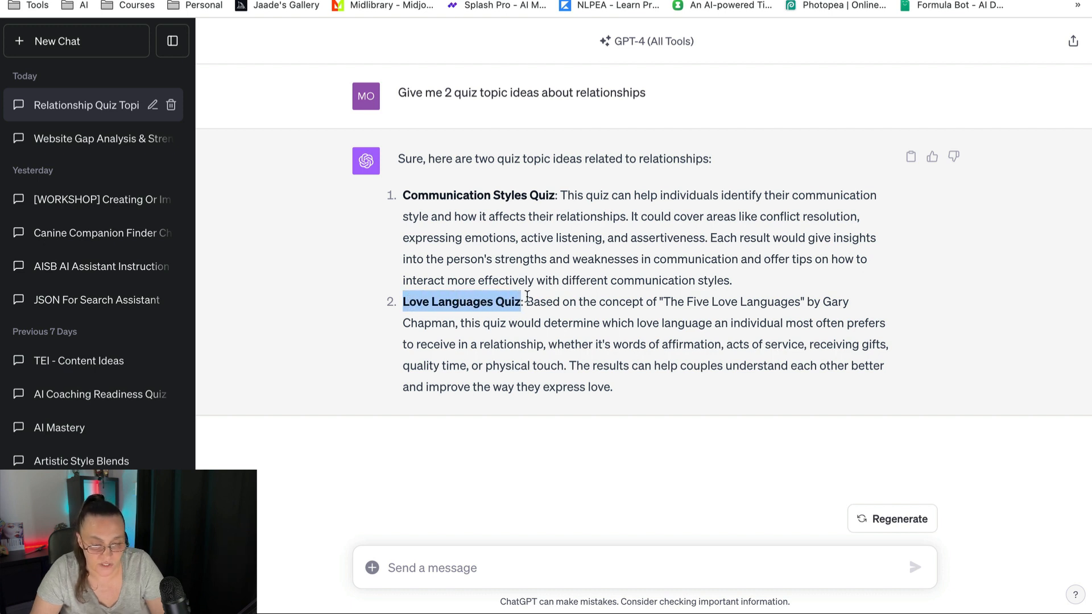
pyautogui.moveTo(533, 302); pyautogui.dragTo(688, 312)
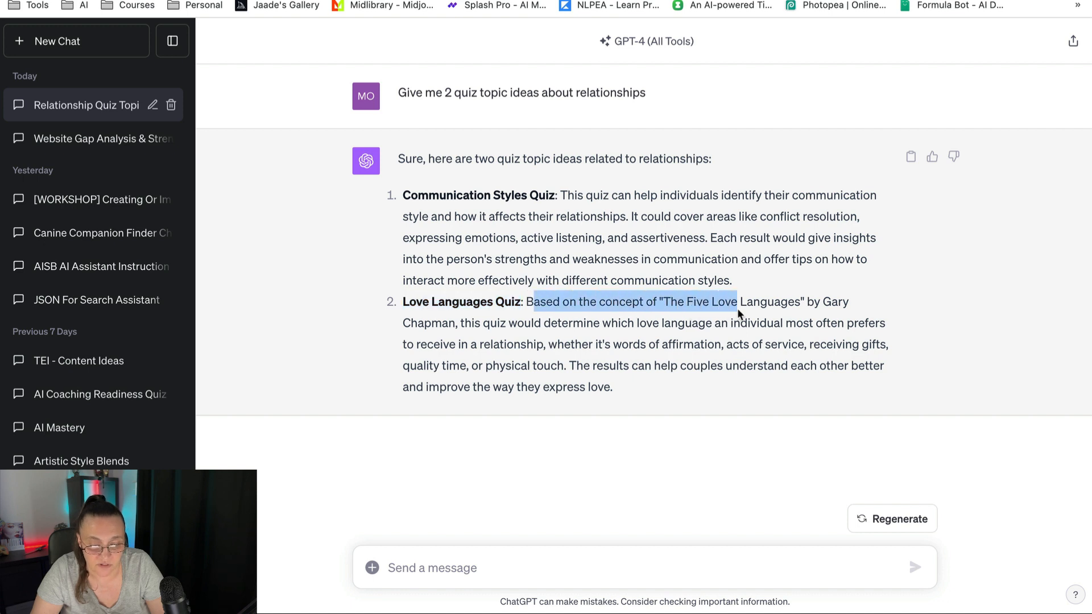
pyautogui.moveTo(829, 312); pyautogui.dragTo(543, 344)
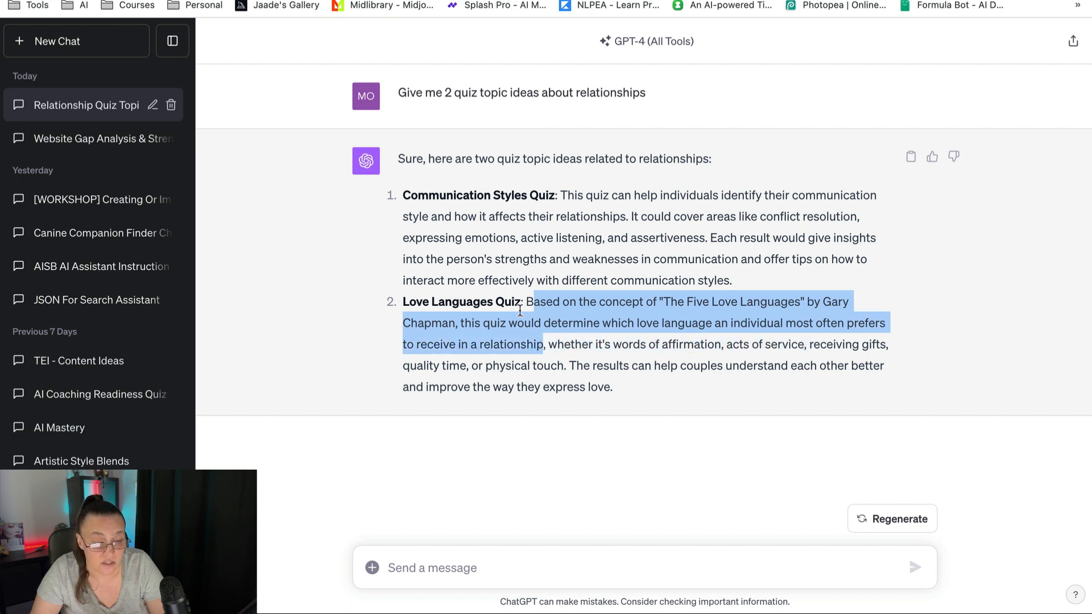
pyautogui.click(347, 388)
pyautogui.moveTo(402, 302); pyautogui.dragTo(523, 300)
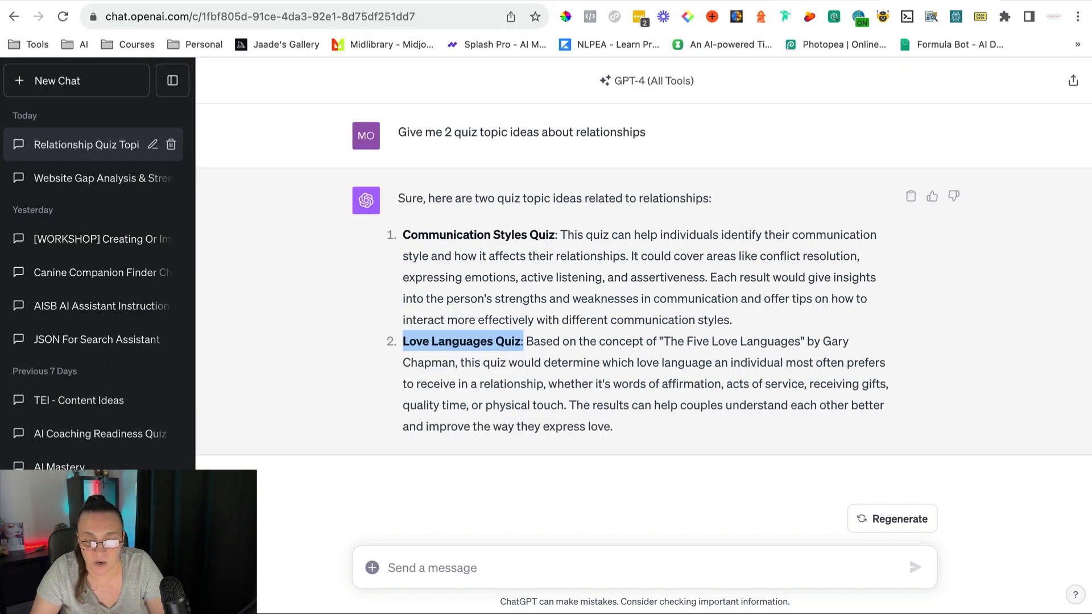
# Step: Switch to the Create A Quiz document in Google Docs and remove the black highlight from the Prompt 2 heading and text
pyautogui.click(791, 1)
pyautogui.moveTo(265, 265); pyautogui.dragTo(775, 317)
pyautogui.click(596, 83)
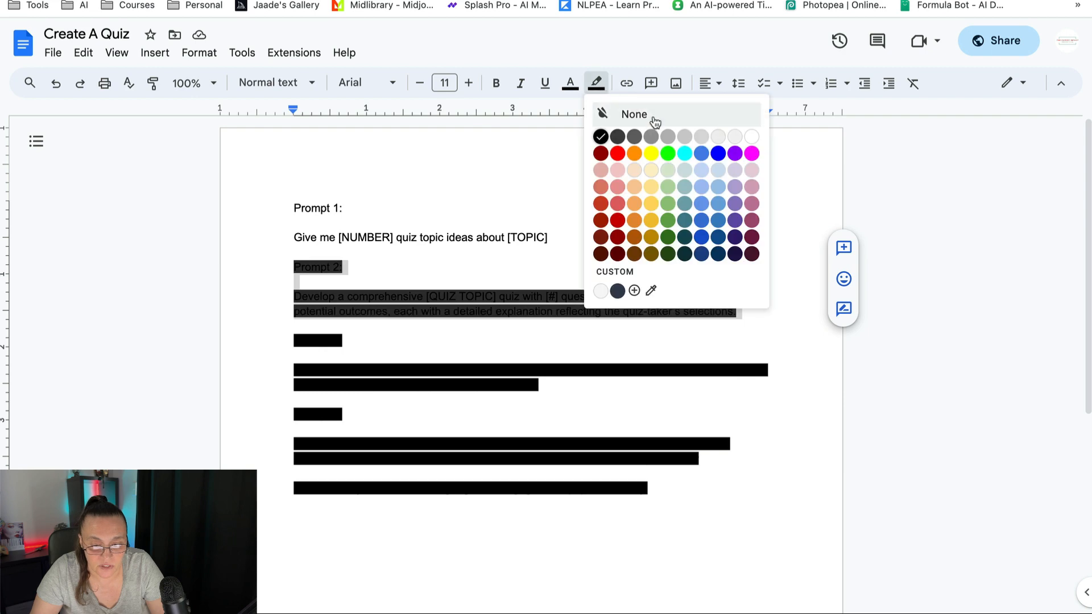
pyautogui.click(656, 116)
pyautogui.click(310, 295)
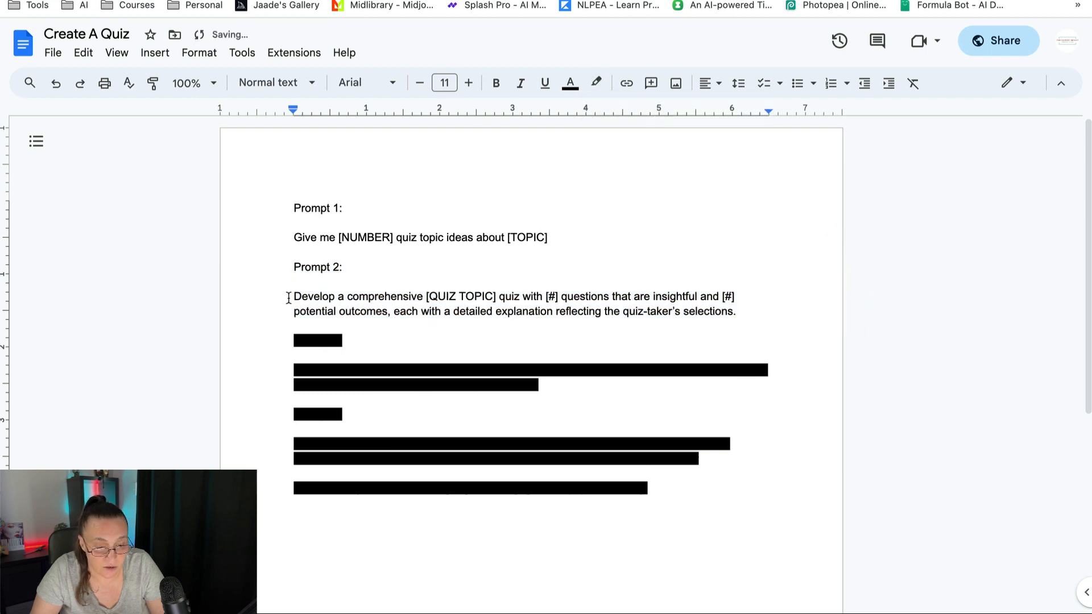
# Step: Copy the Prompt 2 text and paste it into the message box of the ChatGPT conversation
pyautogui.moveTo(288, 298); pyautogui.dragTo(736, 307)
pyautogui.hotkey('ctrl', 'c')
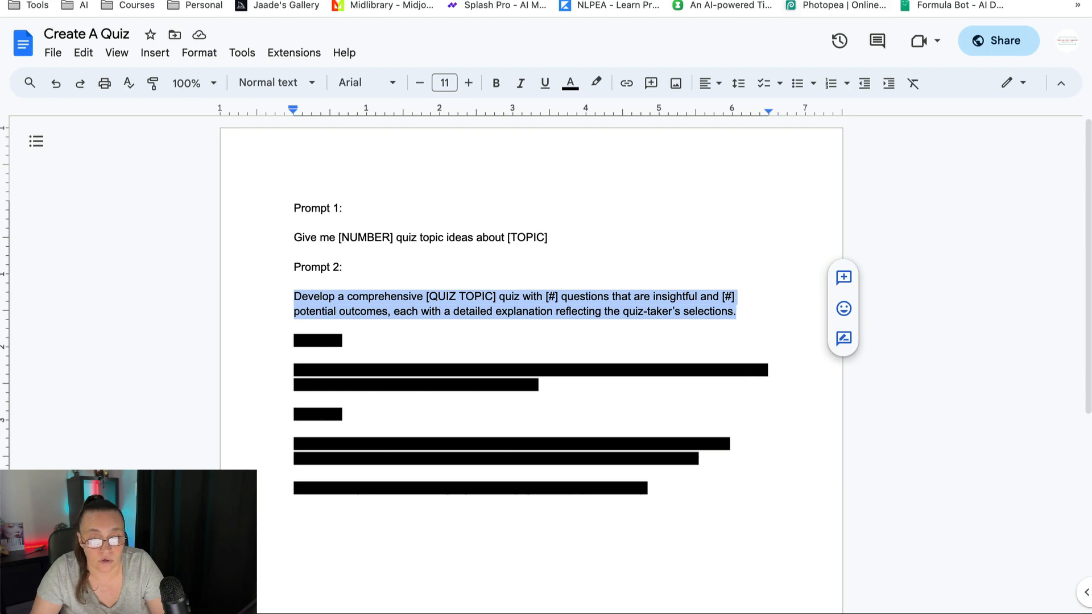
pyautogui.hotkey('ctrl', 'Tab')
pyautogui.click(428, 569)
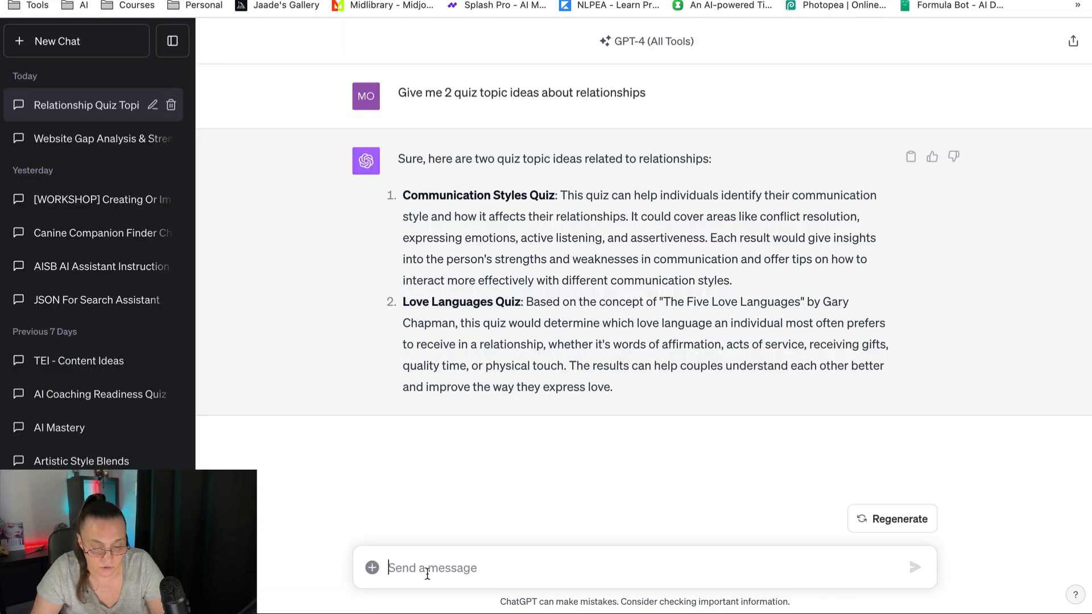
pyautogui.hotkey('ctrl', 'v')
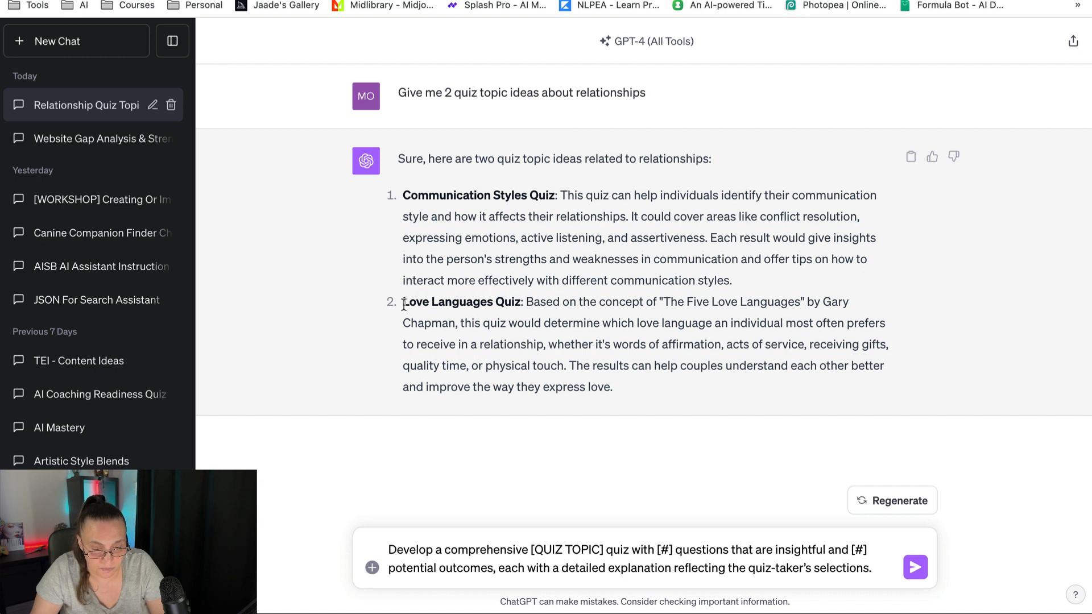
# Step: Replace "[QUIZ TOPIC] quiz" in the pasted prompt with "Love Languages Quiz" copied from the second idea
pyautogui.moveTo(404, 305); pyautogui.dragTo(520, 303)
pyautogui.press('super+c')
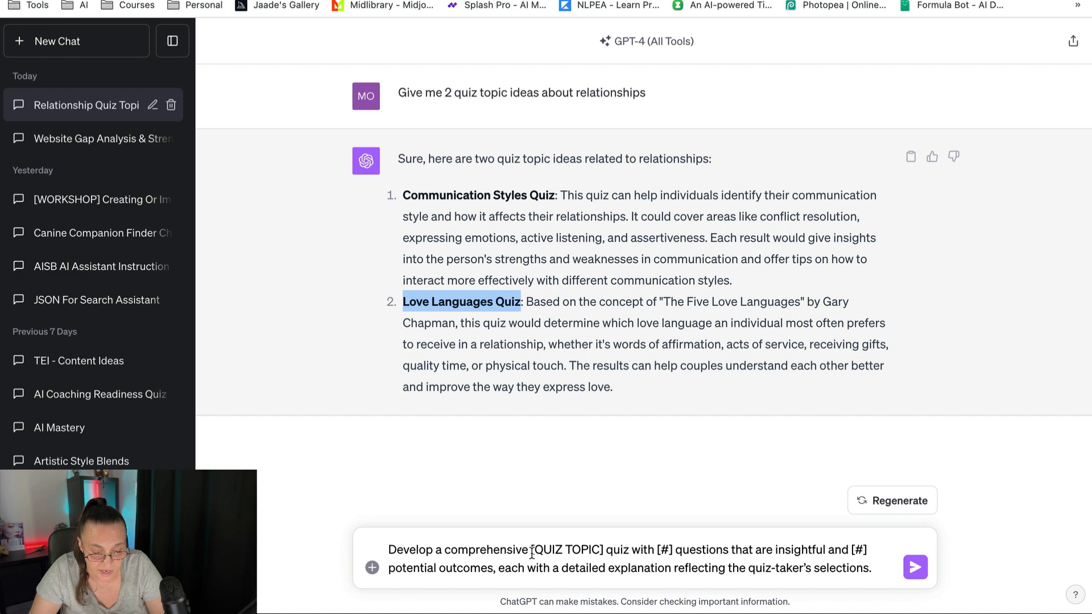
pyautogui.moveTo(532, 552); pyautogui.dragTo(628, 551)
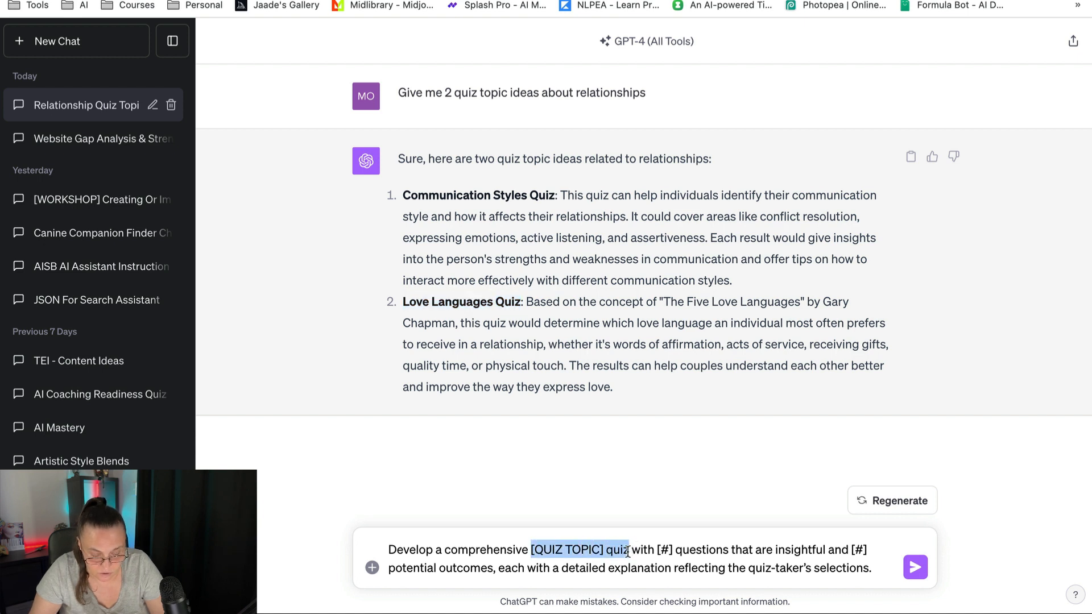
pyautogui.press('super+v')
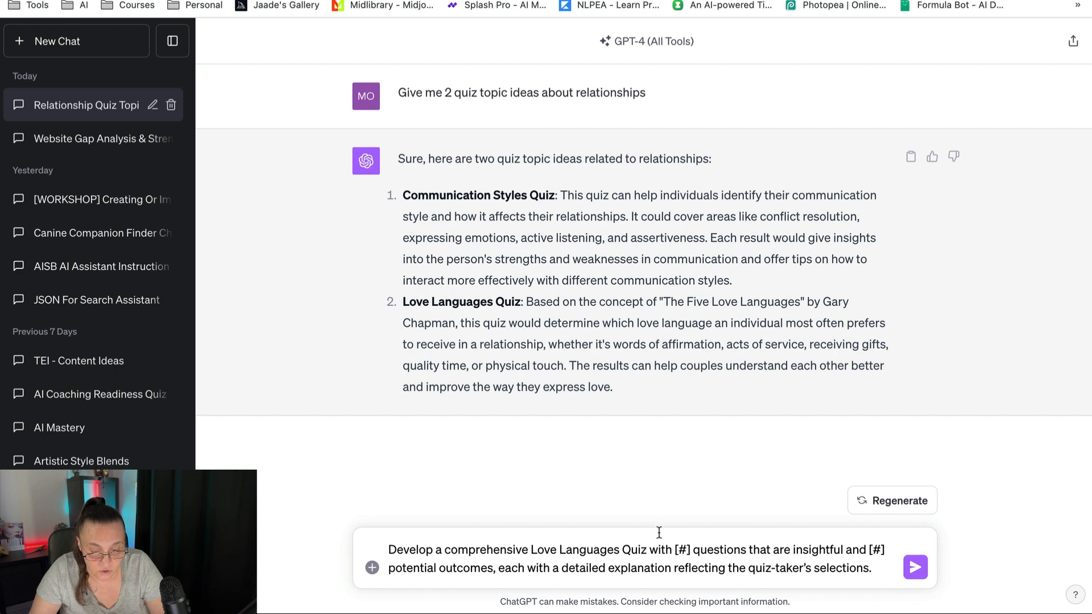
# Step: Set the prompt's placeholders to 5 questions and 5 potential outcomes, and send it to generate the quiz
pyautogui.moveTo(674, 550); pyautogui.dragTo(694, 552)
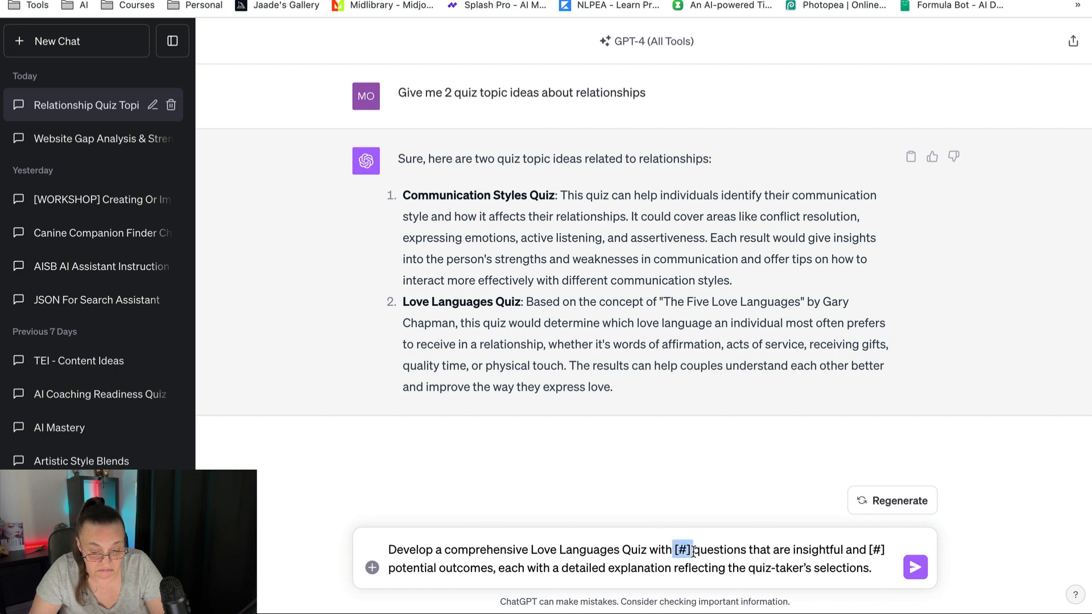
pyautogui.press('BackSpace')
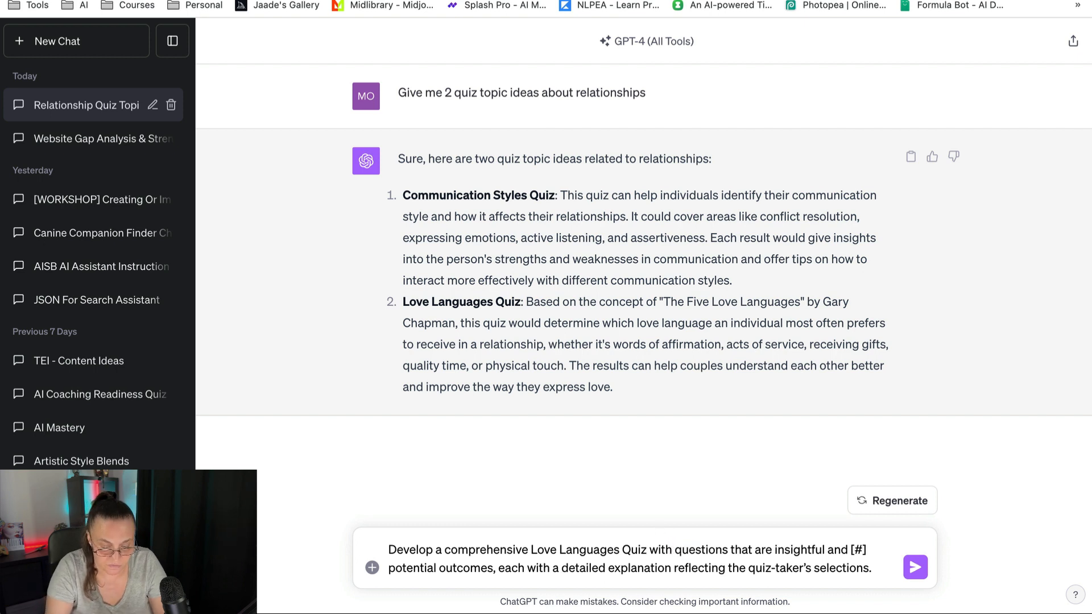
pyautogui.write('5')
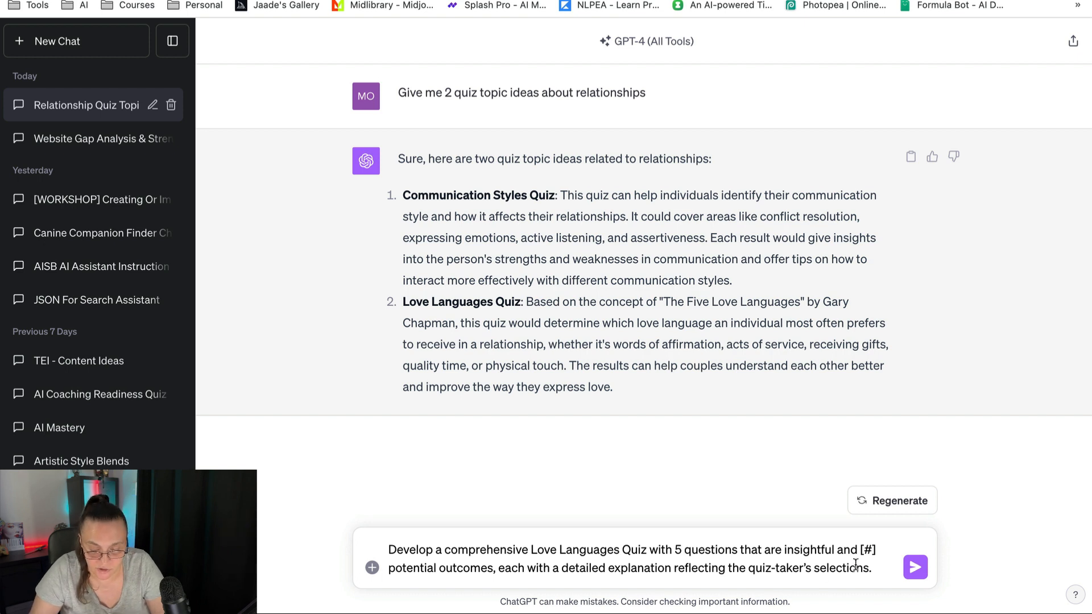
pyautogui.moveTo(859, 551); pyautogui.dragTo(884, 552)
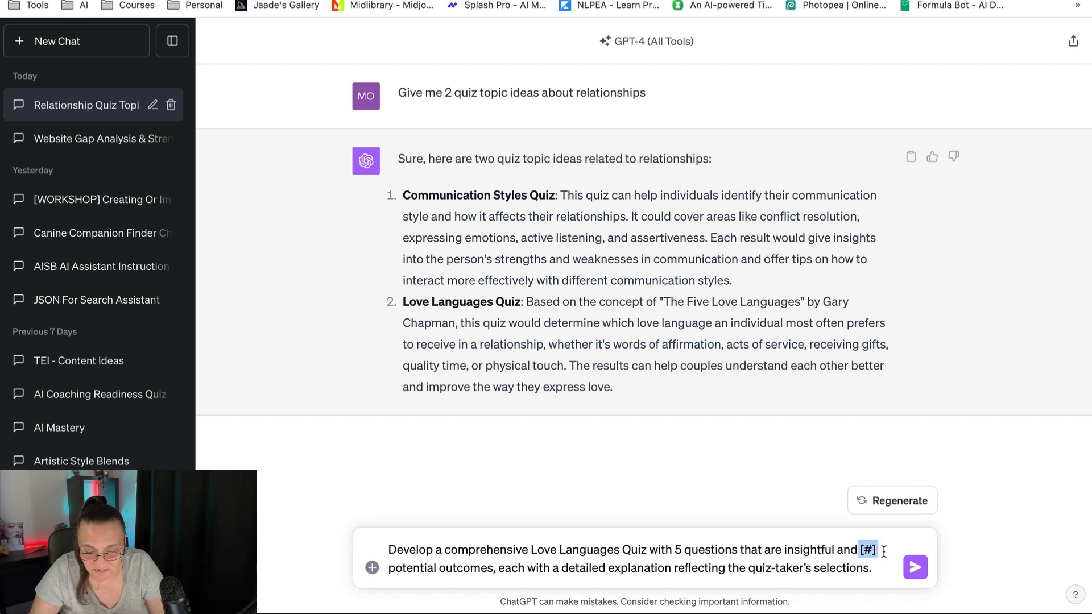
pyautogui.press('BackSpace')
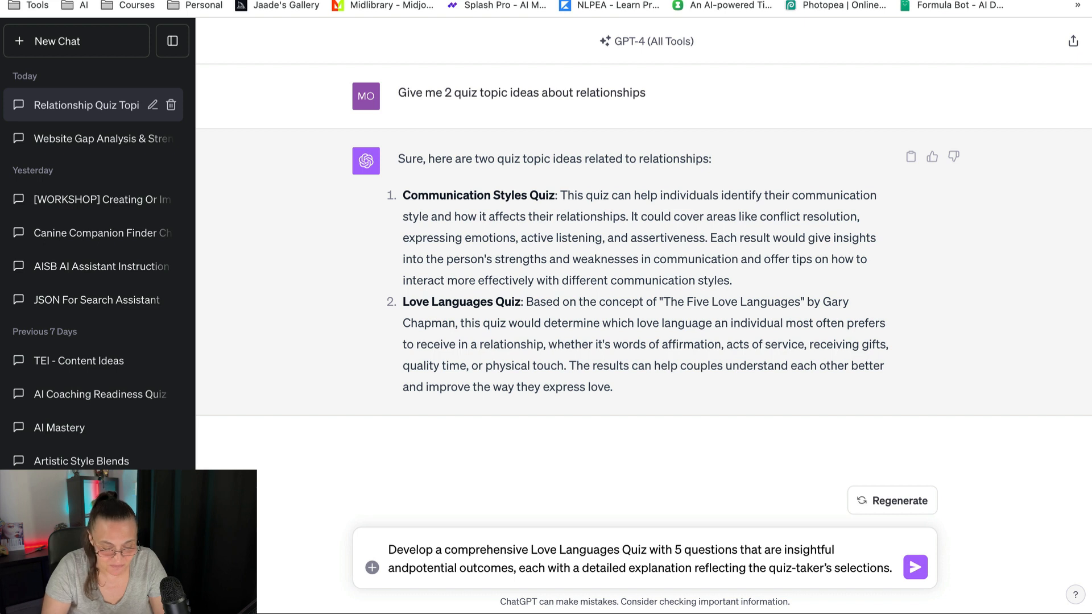
pyautogui.write('5')
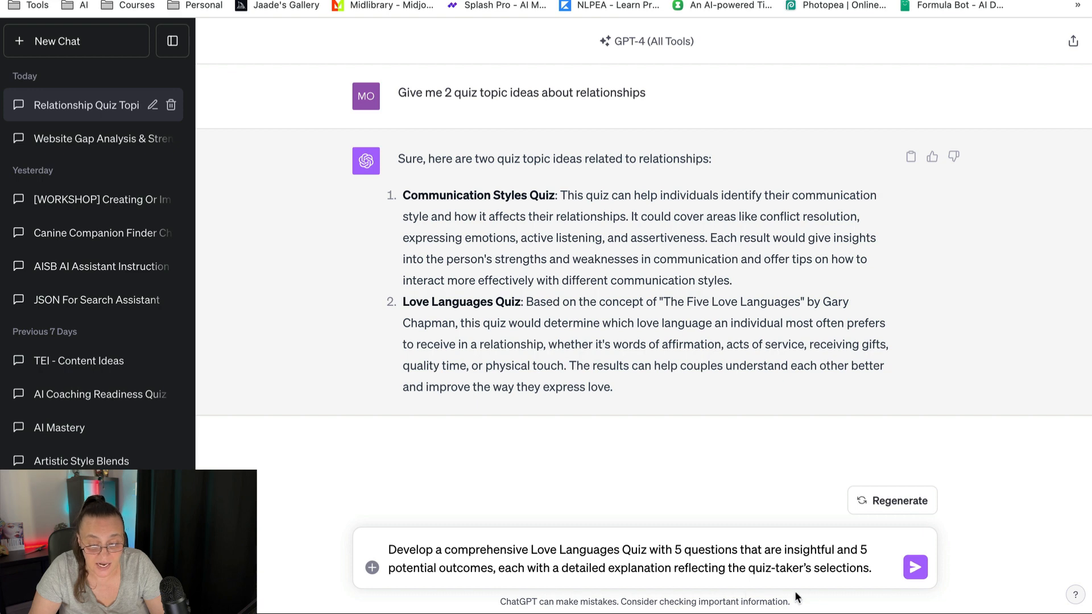
pyautogui.click(915, 569)
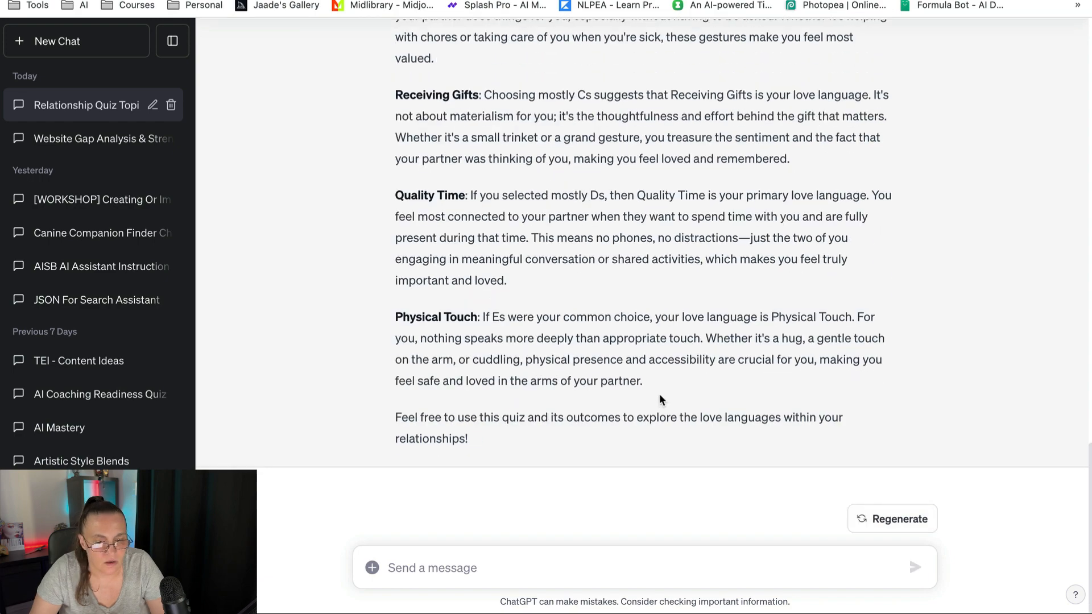
# Step: Review the generated Love Languages Quiz from its questions and answer options through to the potential outcomes
pyautogui.scroll(18, 660, 398)
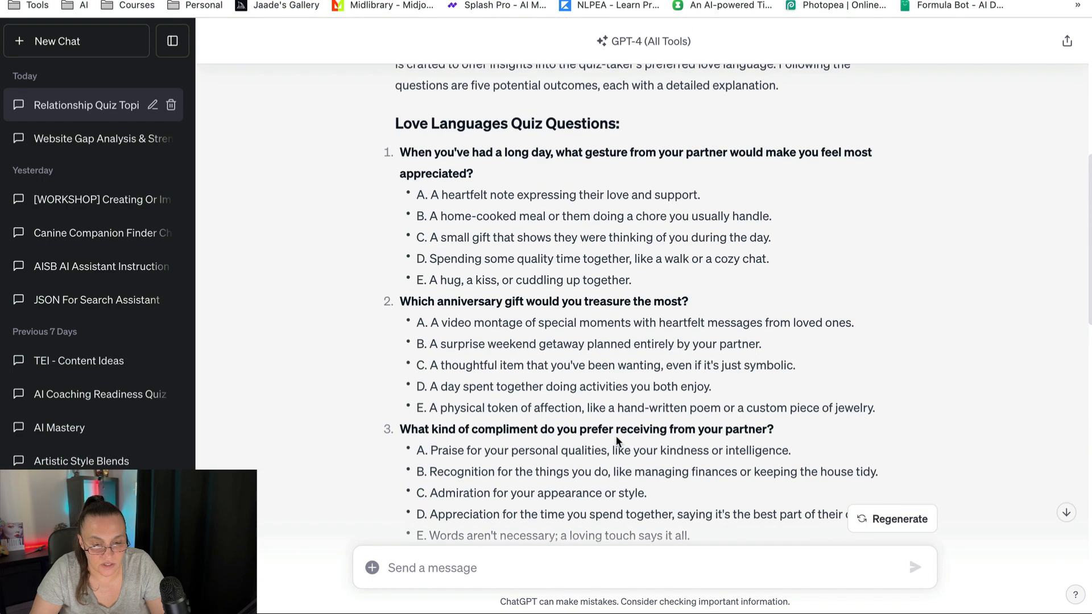
pyautogui.scroll(2, 617, 441)
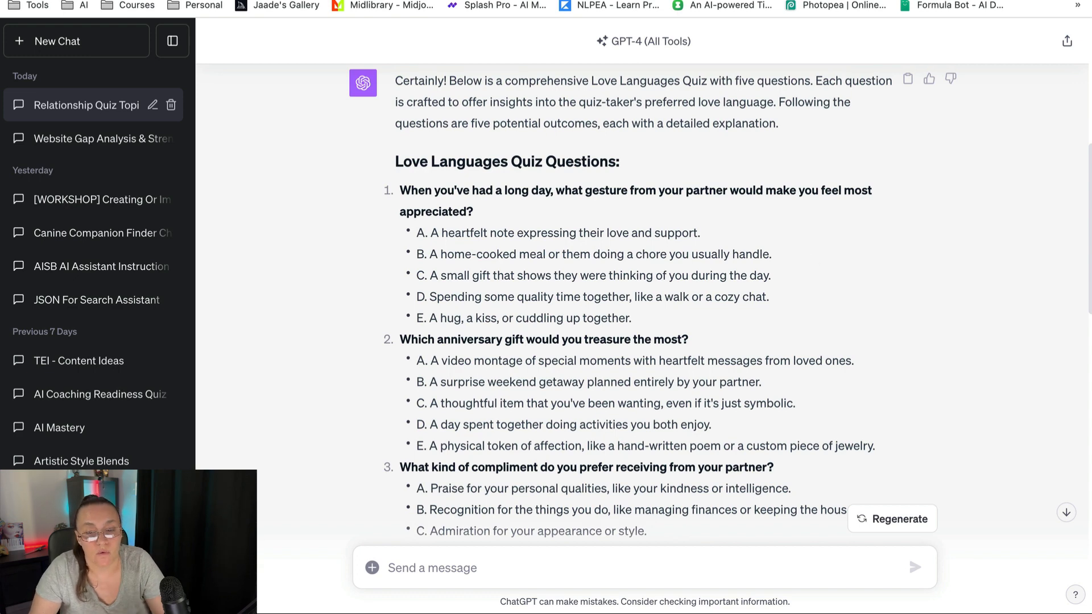
pyautogui.hotkey('ctrl', 'Tab')
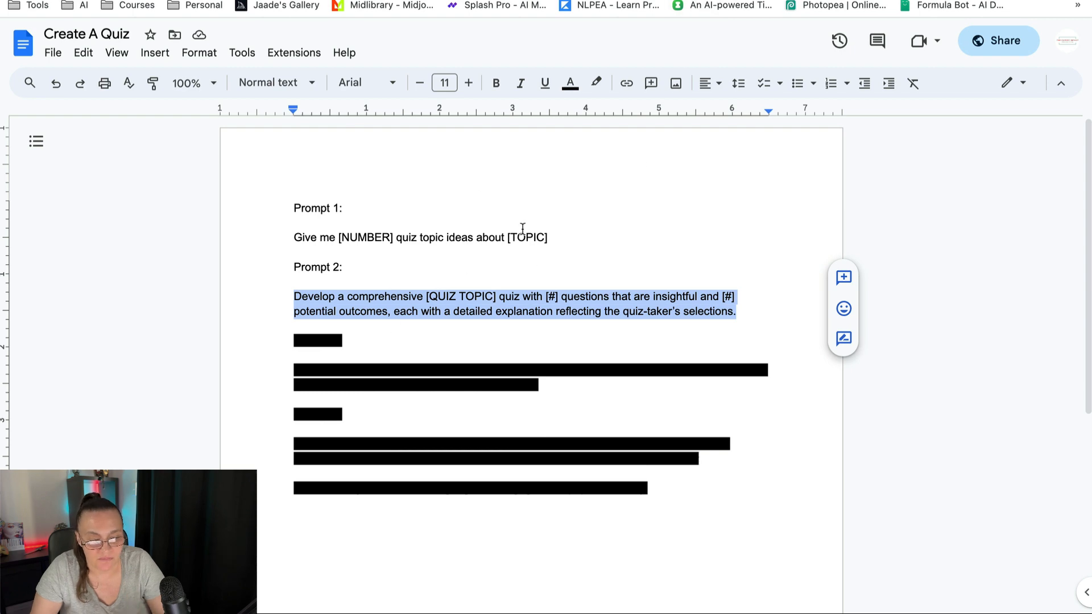
pyautogui.click(947, 1)
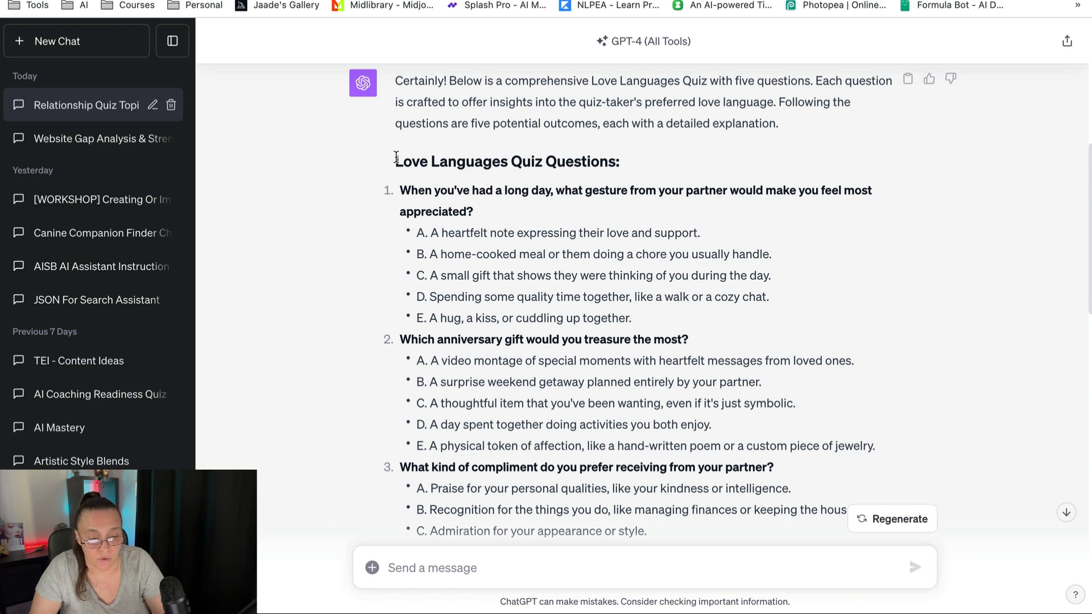
pyautogui.moveTo(397, 157); pyautogui.dragTo(435, 392)
pyautogui.scroll(-5, 435, 391)
pyautogui.scroll(-3, 435, 392)
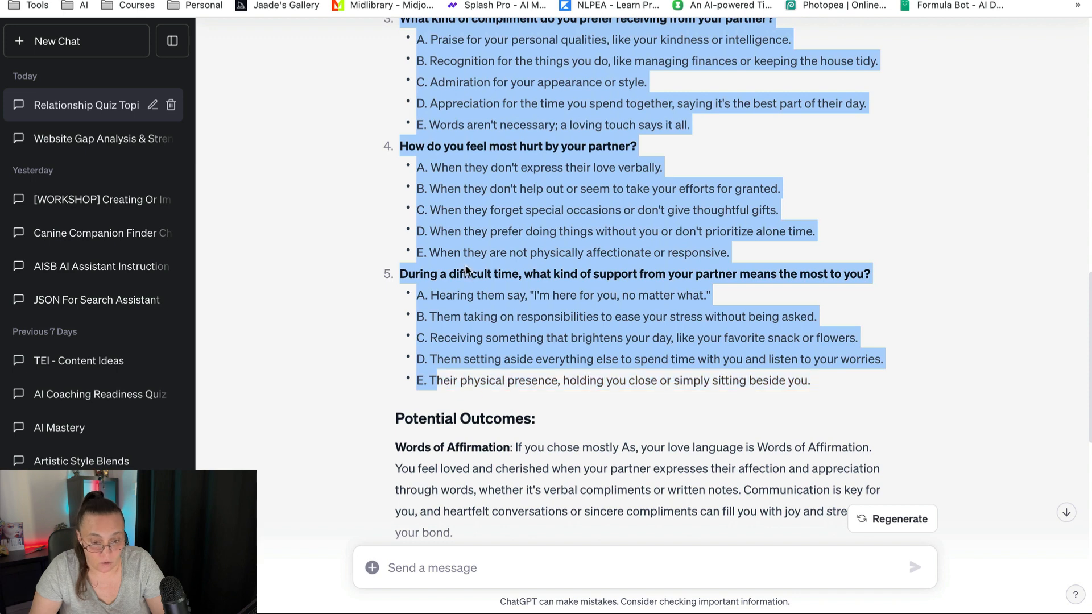
pyautogui.moveTo(855, 389); pyautogui.dragTo(466, 310)
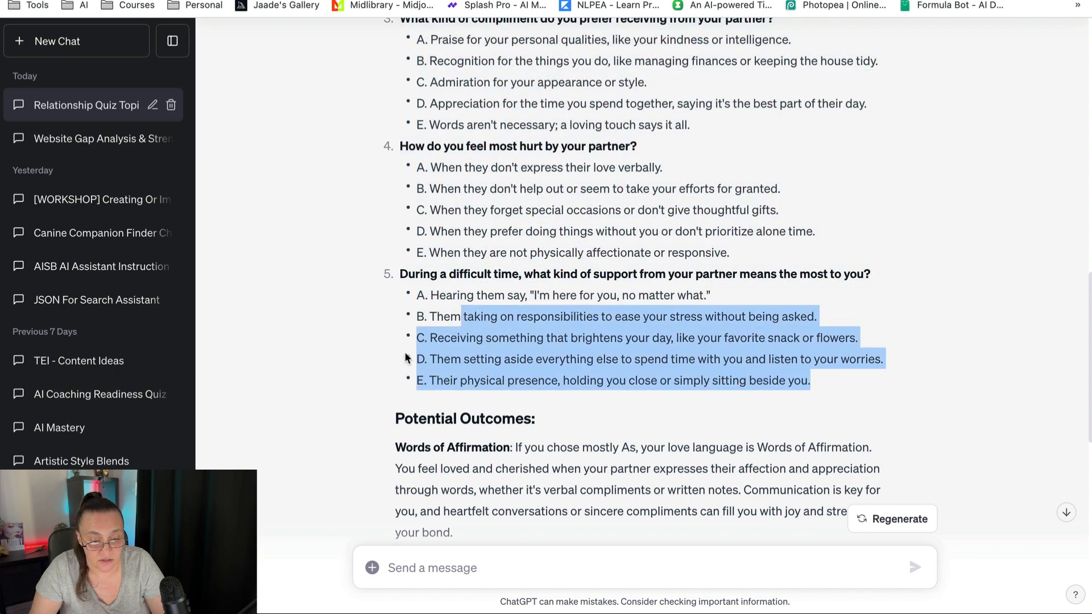
pyautogui.scroll(-4, 406, 357)
pyautogui.click(397, 218)
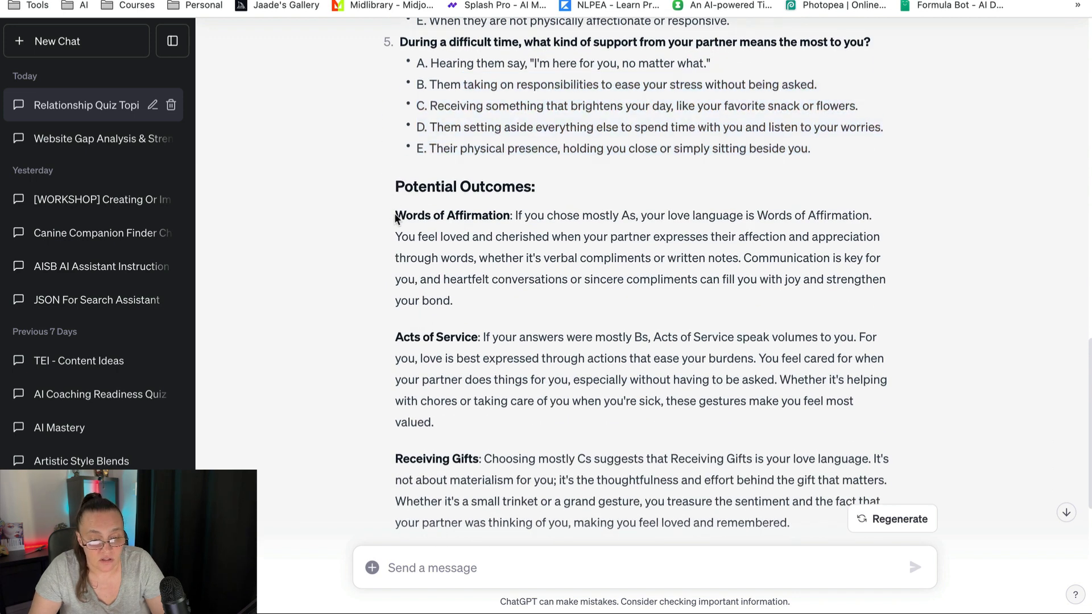
pyautogui.moveTo(396, 218); pyautogui.dragTo(800, 405)
pyautogui.scroll(-6, 641, 368)
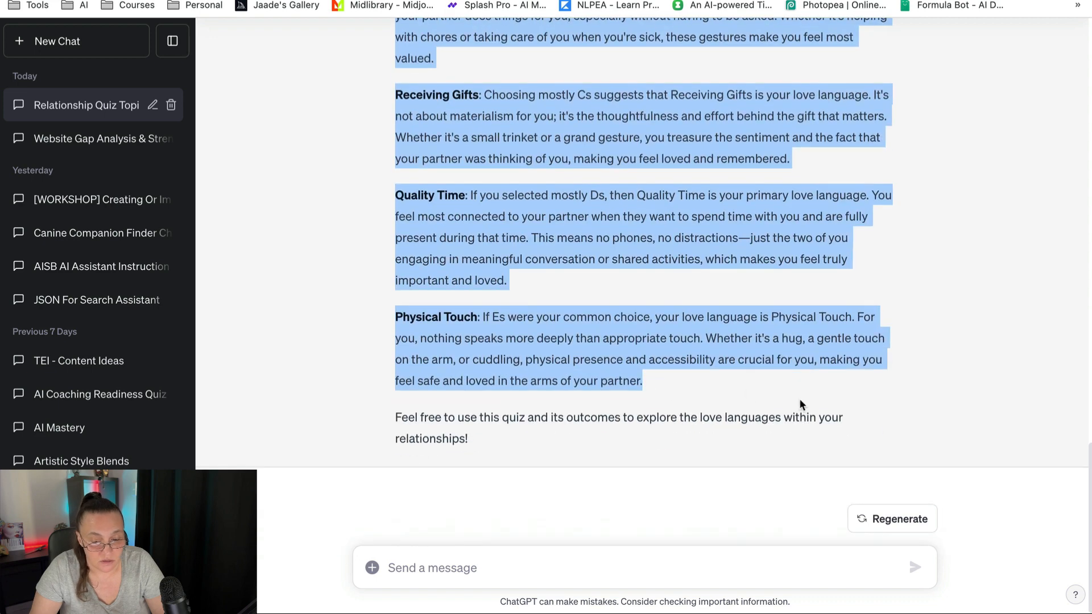
pyautogui.click(773, 392)
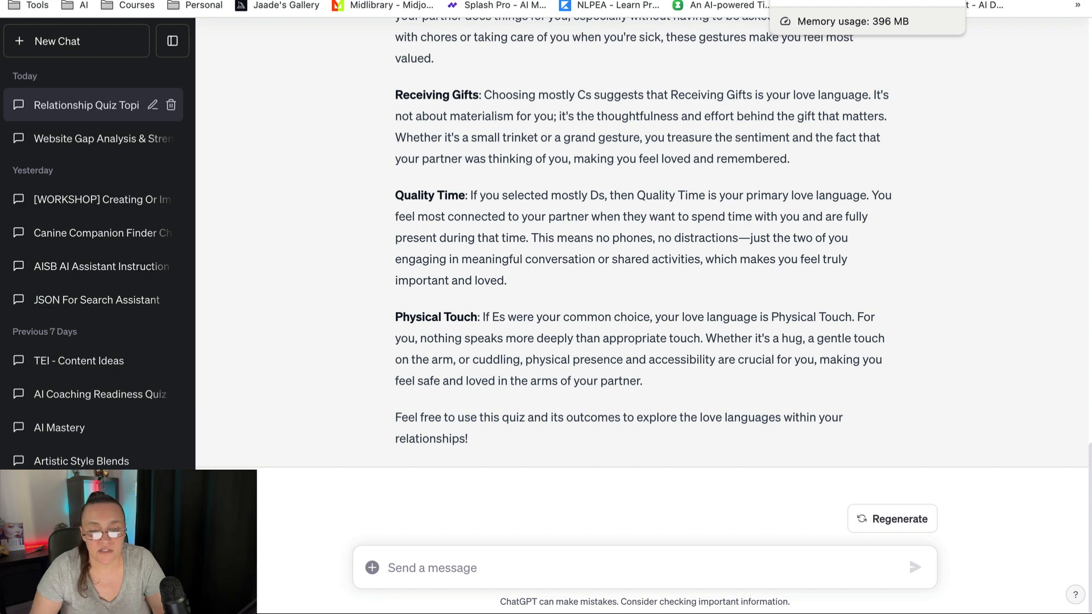
# Step: Switch to the Create A Quiz document in Google Docs and remove the black highlight from the Prompt 3 heading and text
pyautogui.click(797, 1)
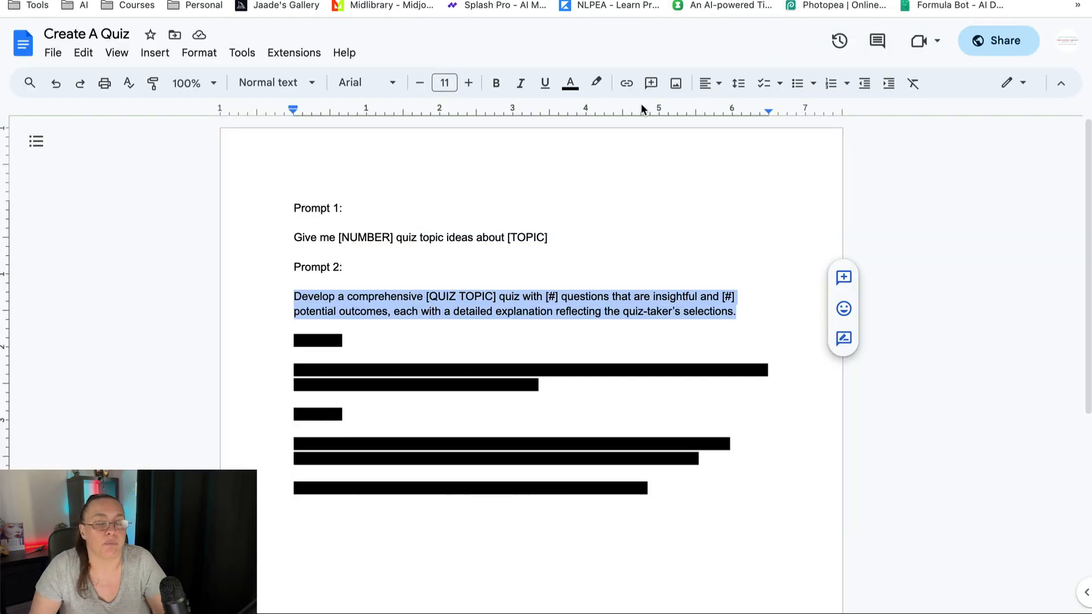
pyautogui.moveTo(292, 336); pyautogui.dragTo(570, 391)
pyautogui.press('super+c')
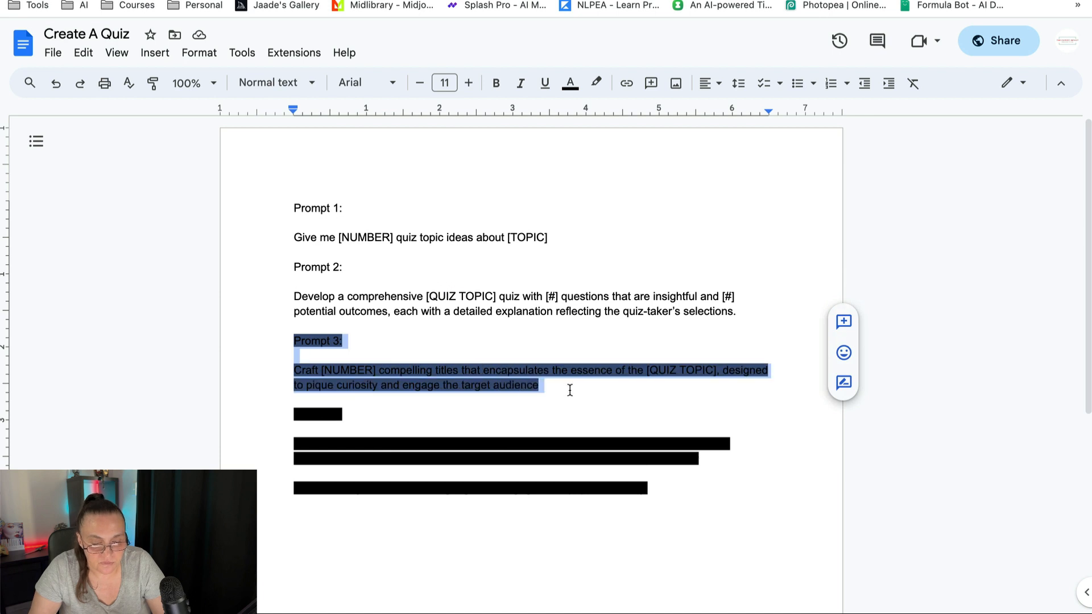
pyautogui.click(607, 86)
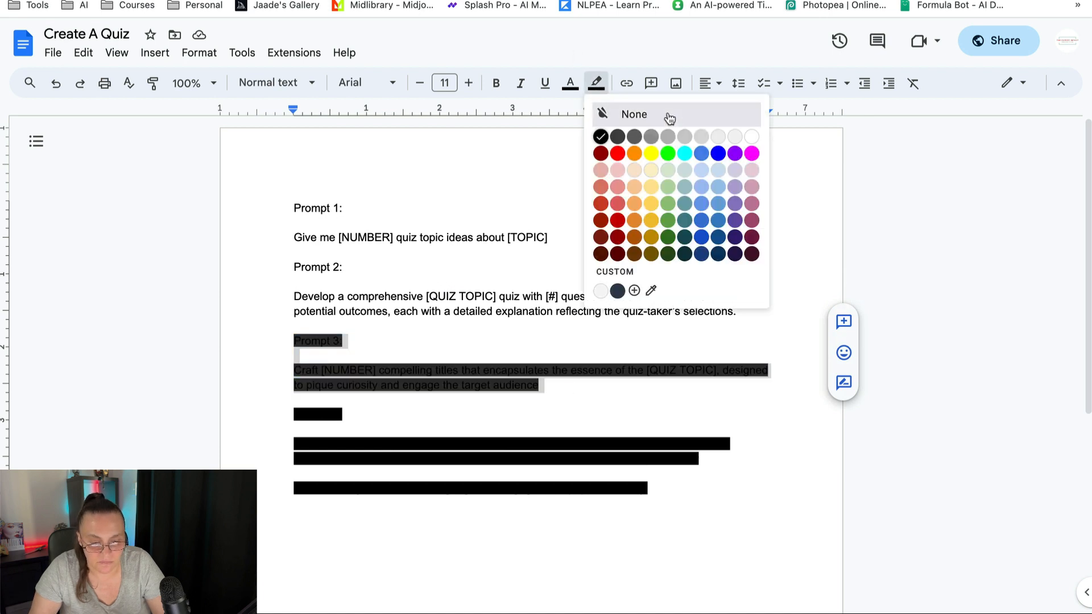
pyautogui.click(669, 117)
# Step: Copy the Prompt 3 text without its heading and paste it into the message box of the ChatGPT conversation
pyautogui.click(293, 370)
pyautogui.moveTo(292, 370); pyautogui.dragTo(541, 392)
pyautogui.hotkey('ctrl', 'Tab')
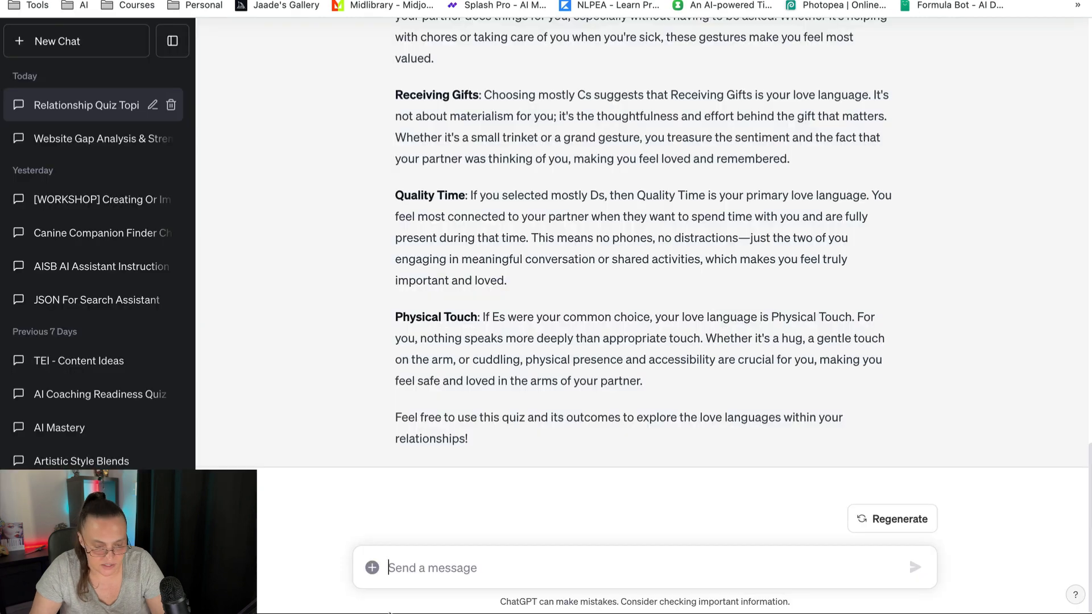
pyautogui.press('super+v')
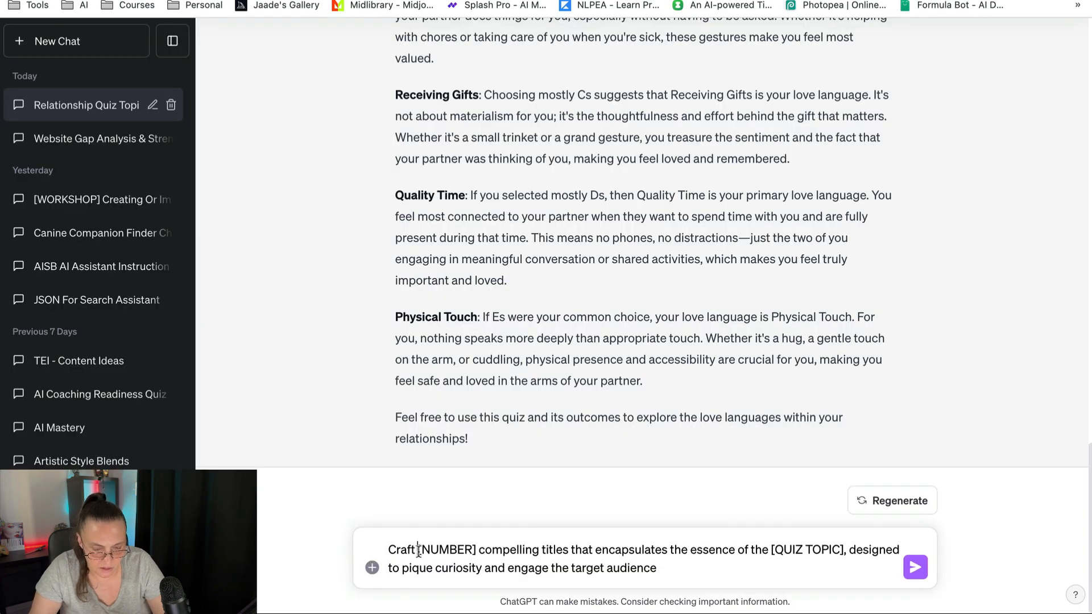
# Step: Fill the prompt's placeholders with 2 titles and "Love Languages Quiz" copied from the second topic idea, and send it
pyautogui.moveTo(418, 551); pyautogui.dragTo(464, 547)
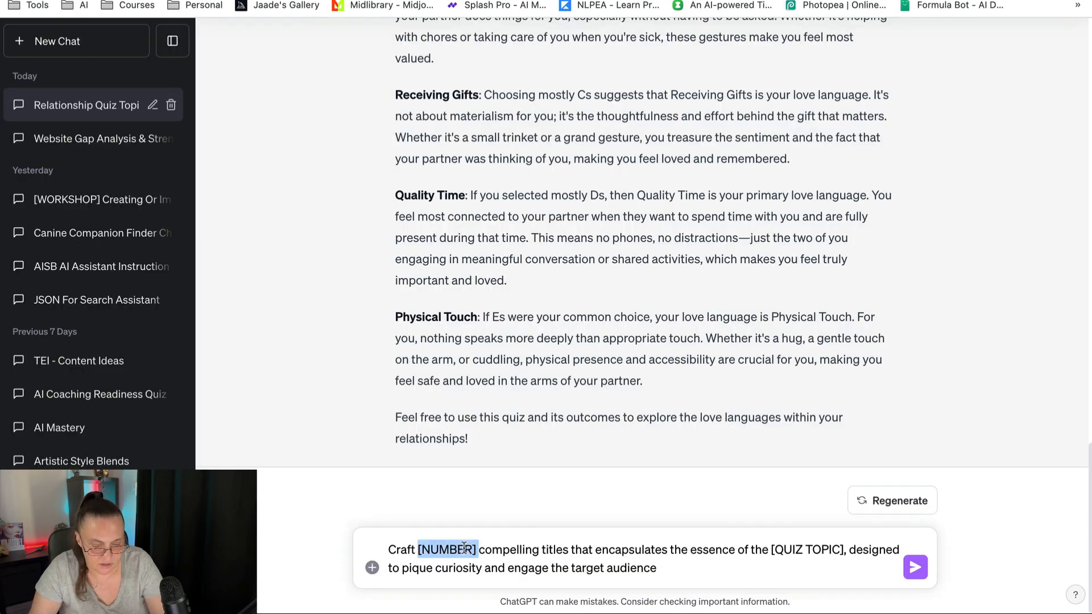
pyautogui.press('BackSpace')
pyautogui.write('2')
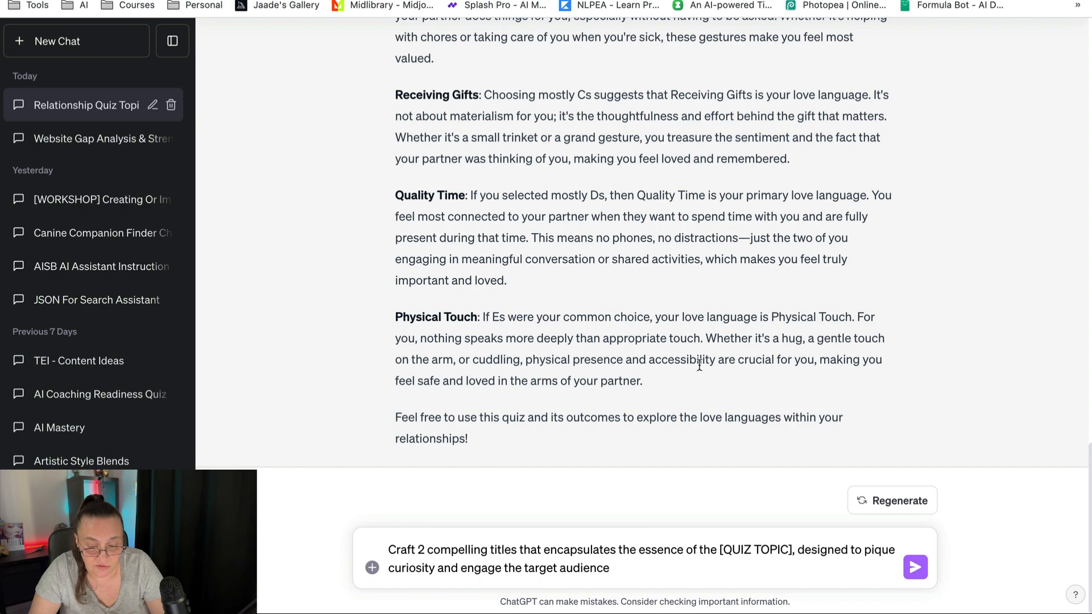
pyautogui.scroll(20, 684, 341)
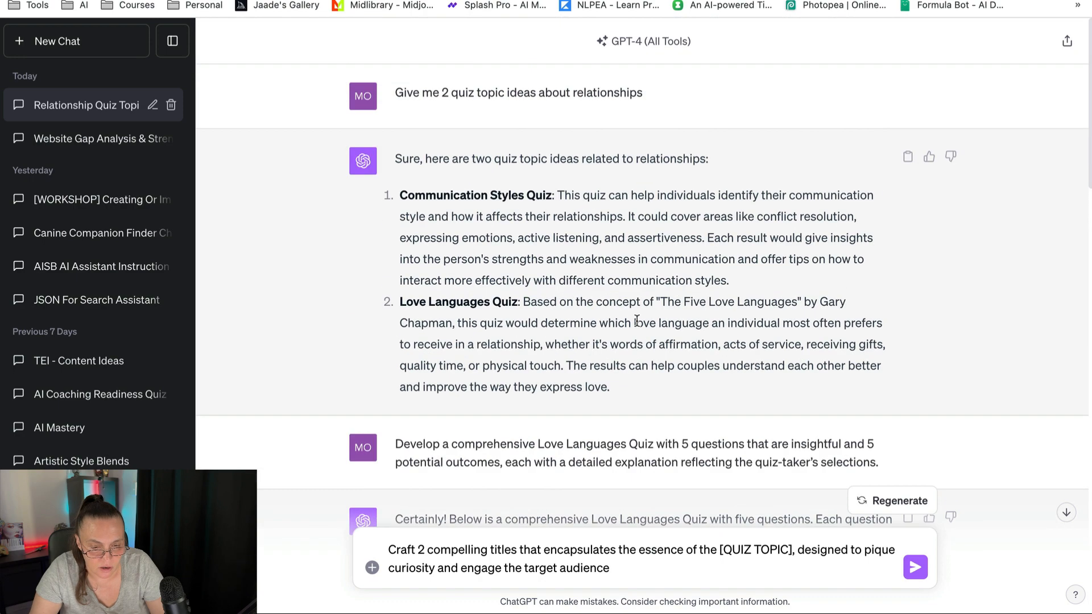
pyautogui.moveTo(400, 301); pyautogui.dragTo(521, 306)
pyautogui.press('super+c')
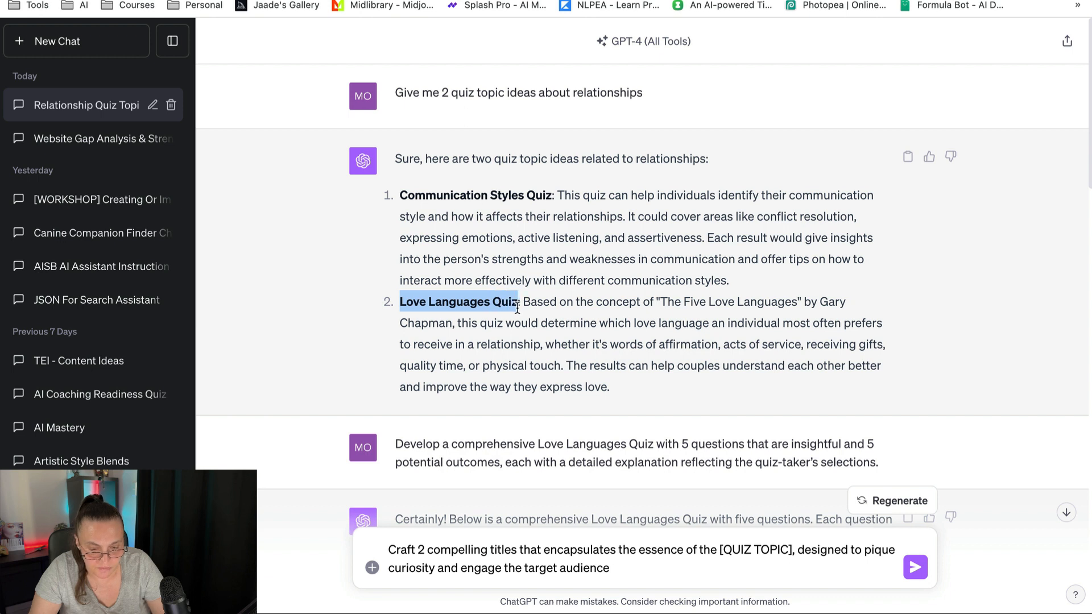
pyautogui.moveTo(720, 550); pyautogui.dragTo(791, 549)
pyautogui.press('super+v')
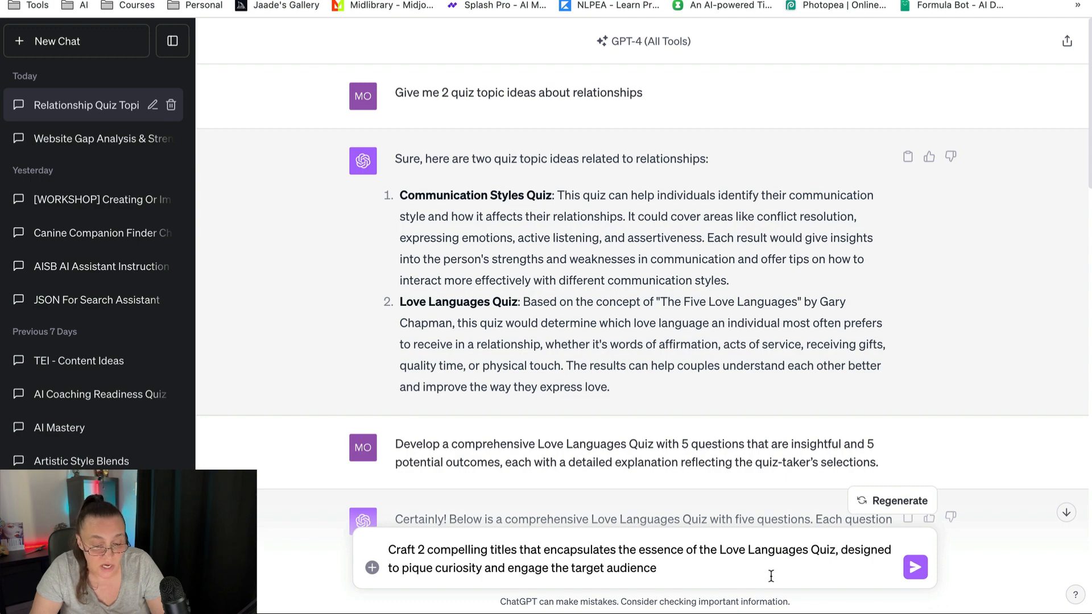
pyautogui.click(916, 568)
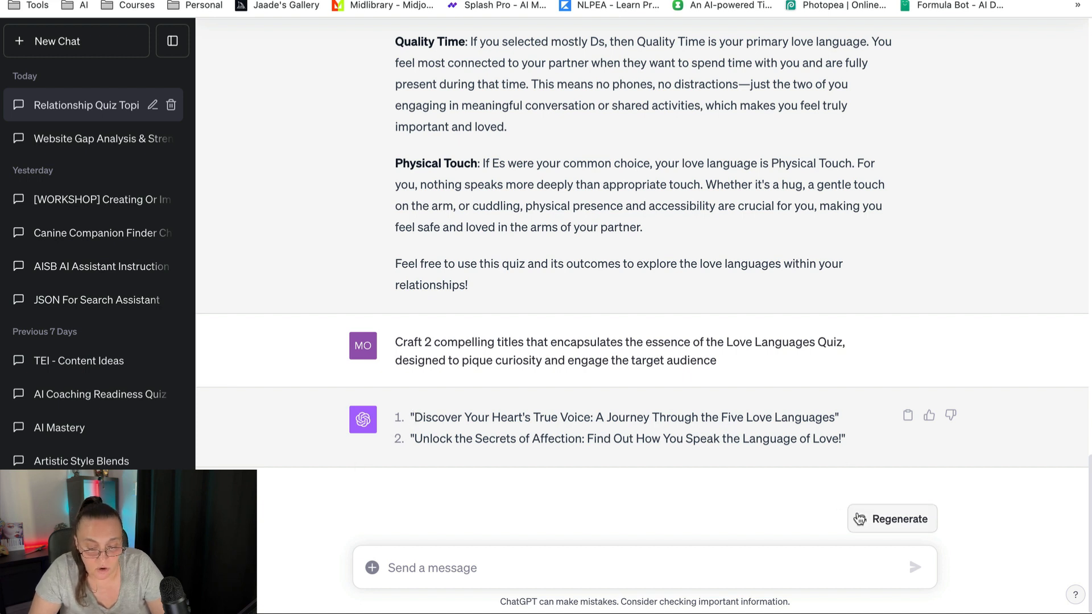
# Step: Regenerate the quiz titles, compare the response versions, and select "Unlock the Love Code: Find Out Which Love Language Speaks to Your Soul" in version 2
pyautogui.click(888, 519)
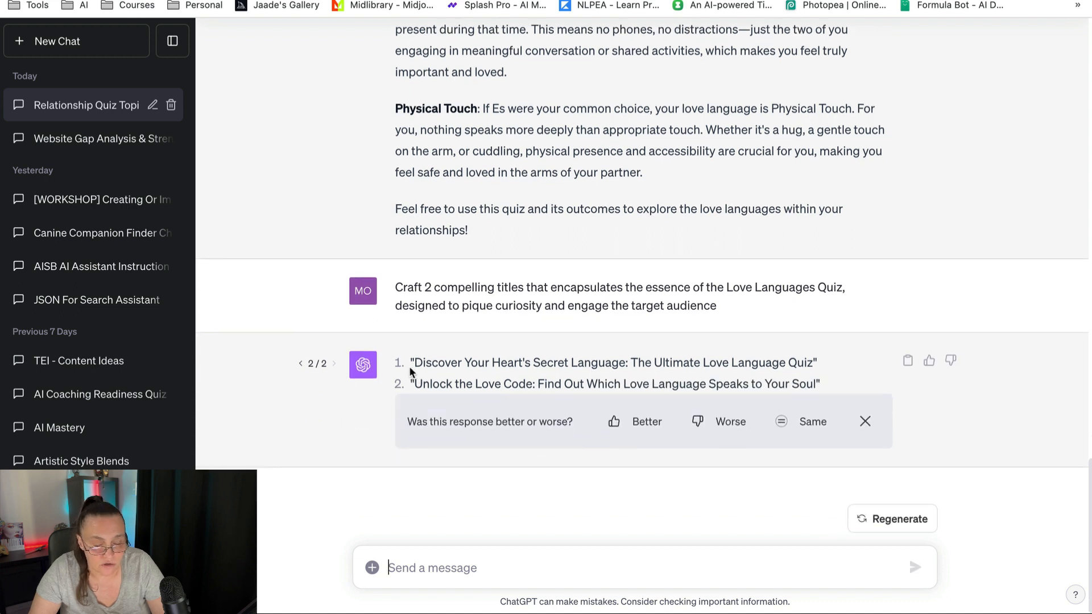
pyautogui.click(301, 365)
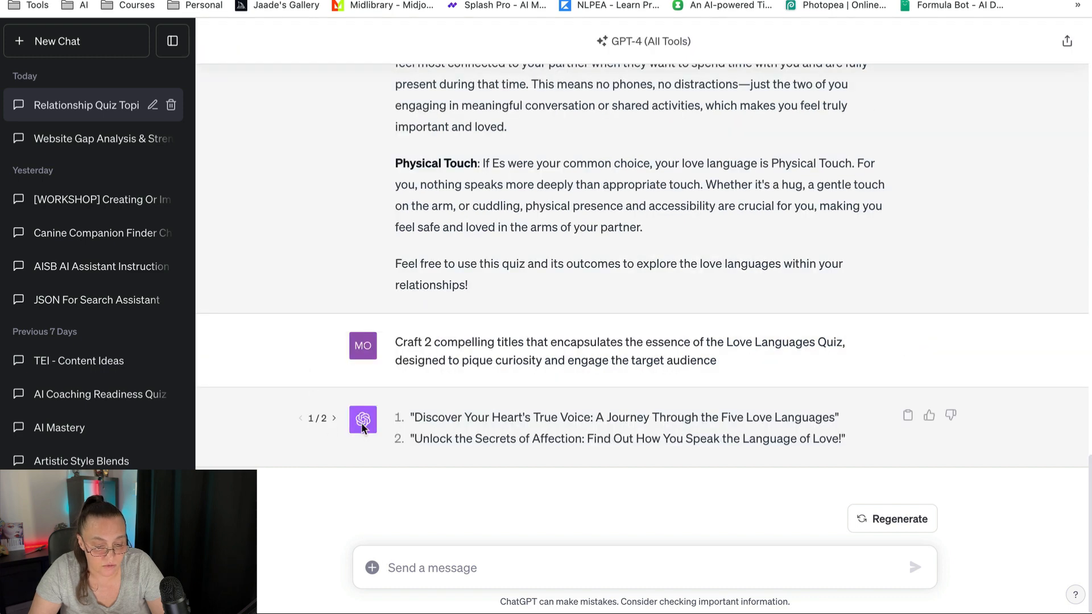
pyautogui.click(333, 420)
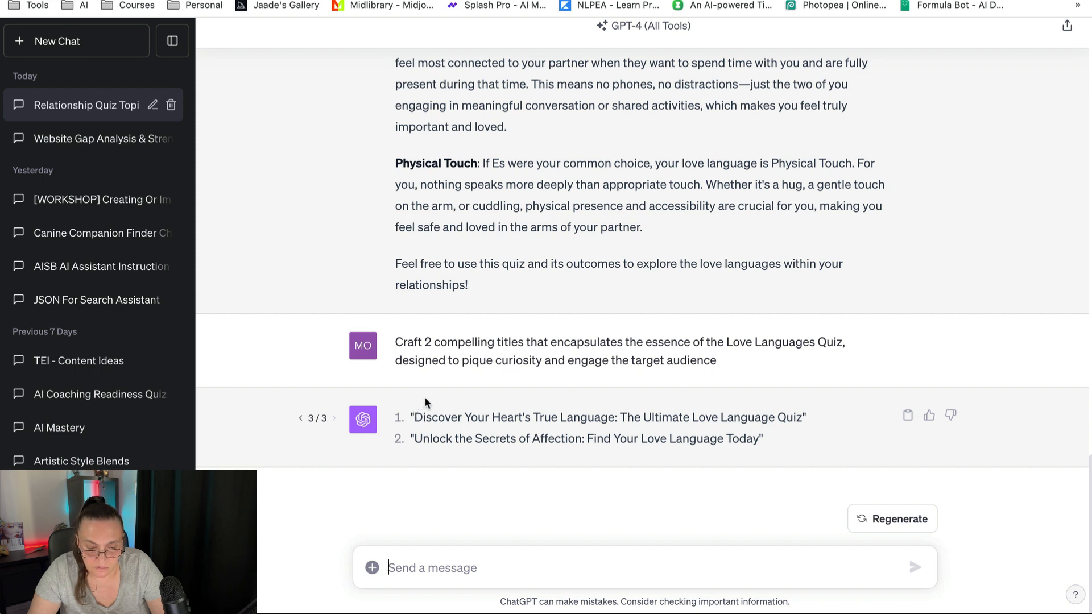
pyautogui.click(300, 419)
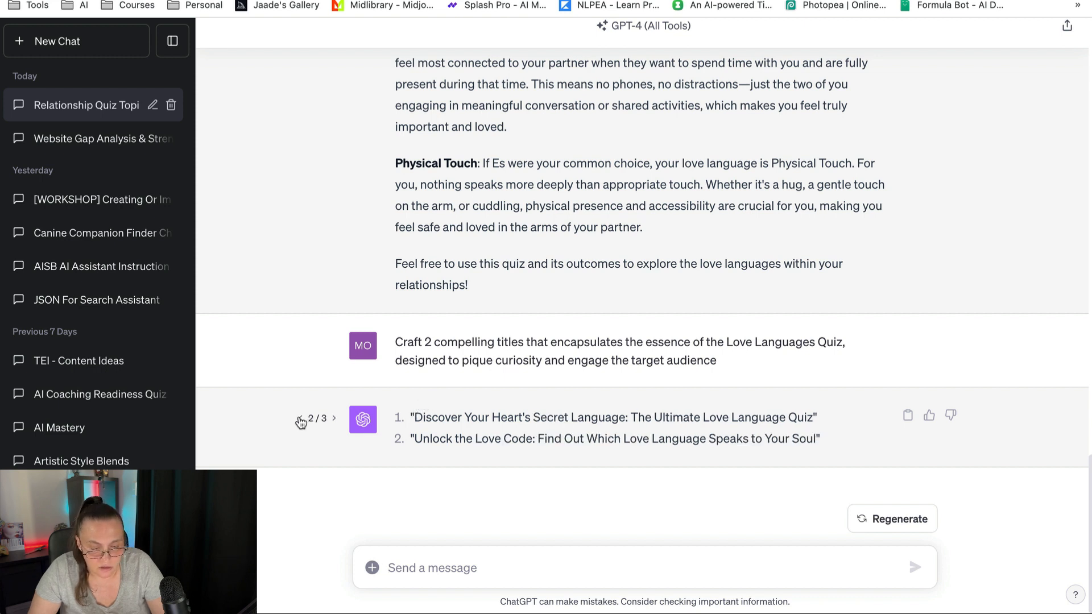
pyautogui.click(300, 419)
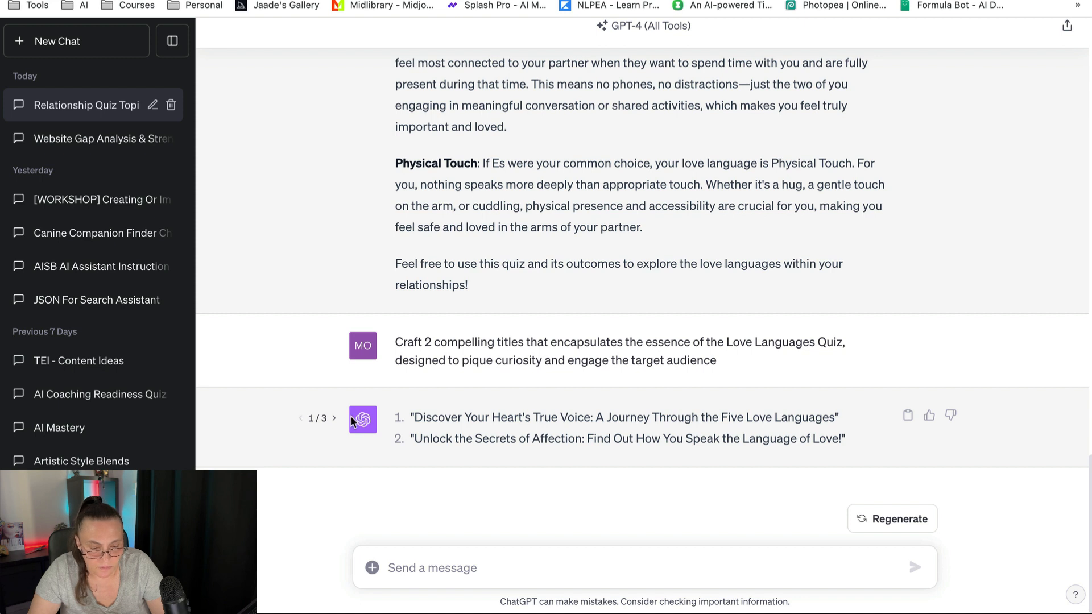
pyautogui.click(333, 420)
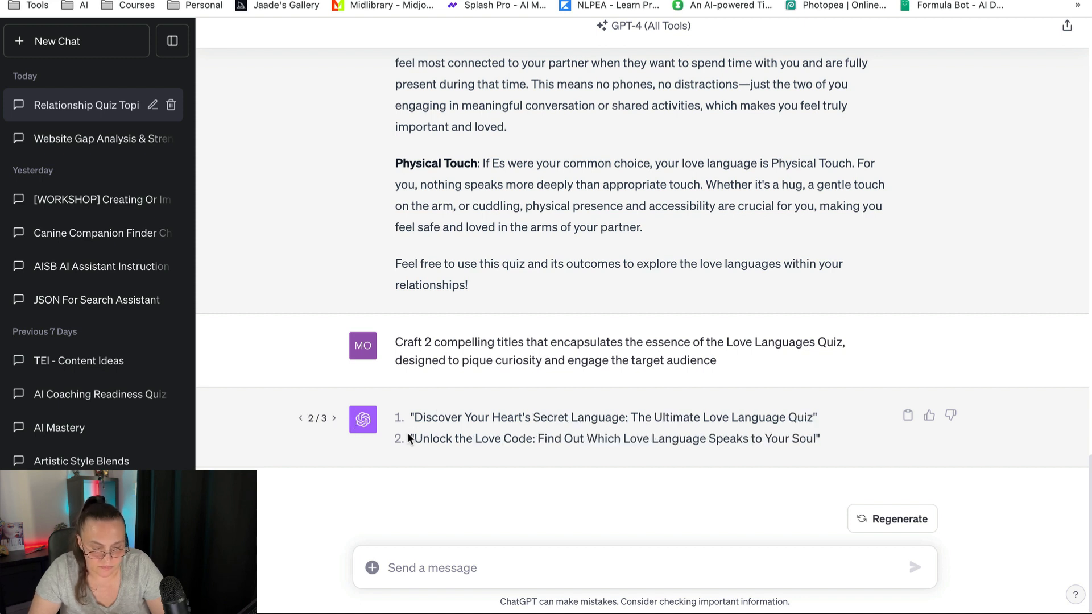
pyautogui.moveTo(410, 437); pyautogui.dragTo(816, 442)
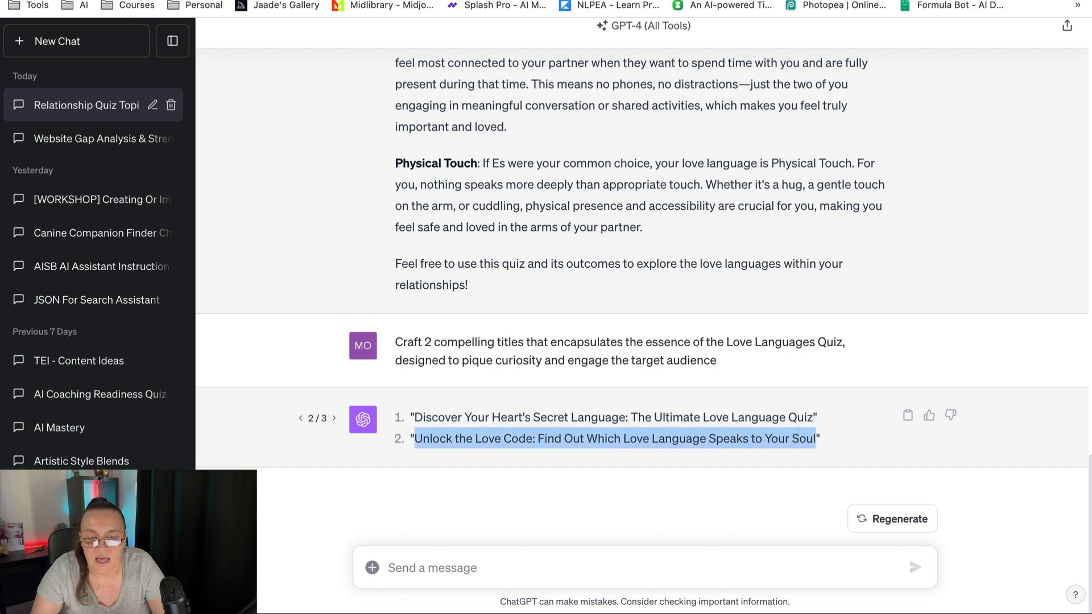
# Step: Switch to the Google Docs document and remove the black highlight from the Prompt 4 heading and text
pyautogui.click(648, 1)
pyautogui.moveTo(282, 414); pyautogui.dragTo(652, 510)
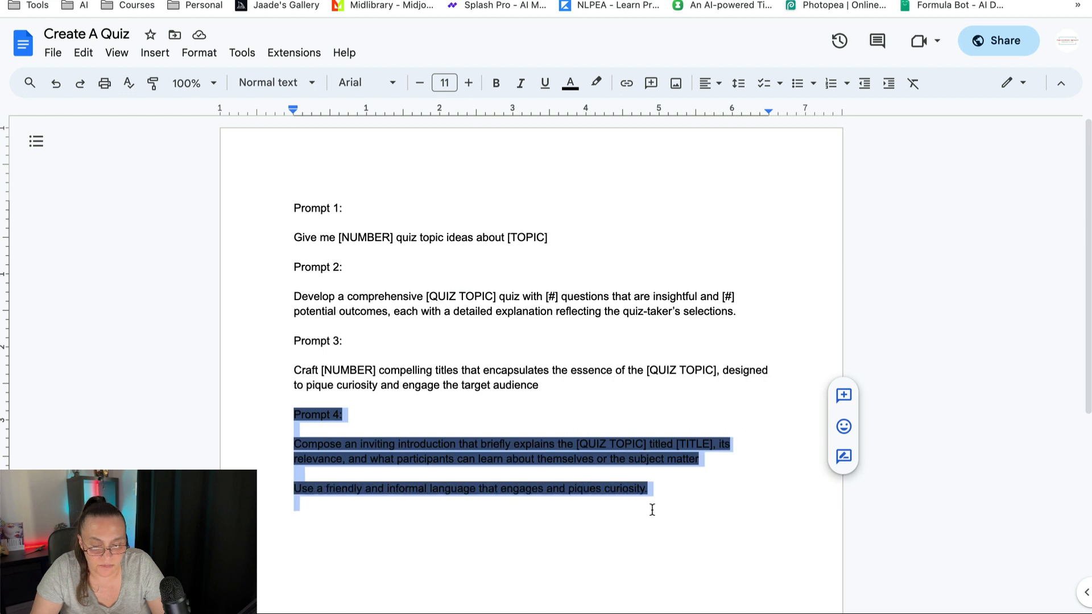
pyautogui.click(595, 85)
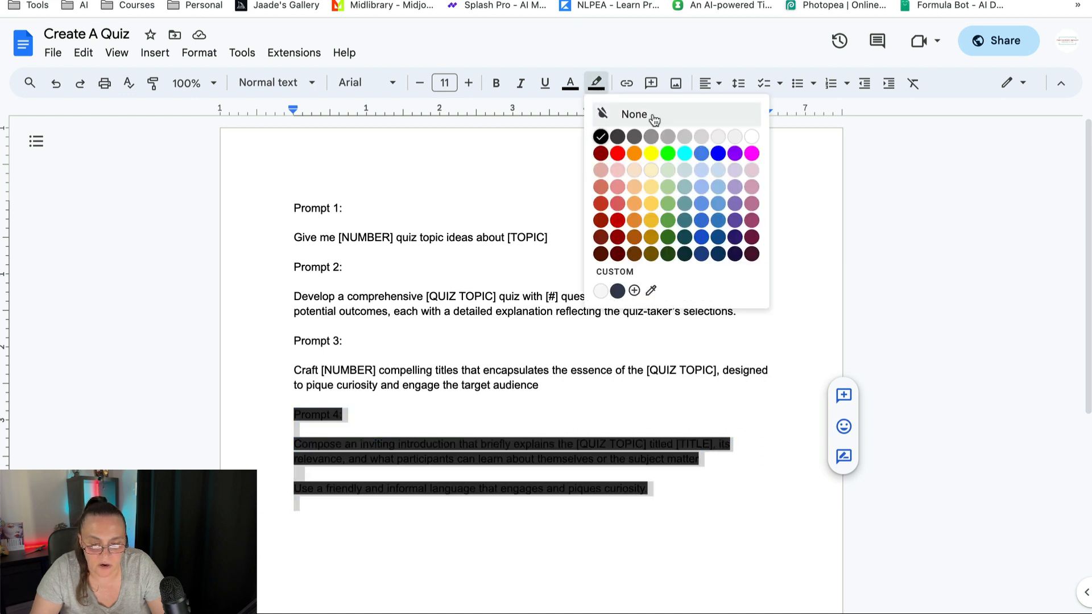
pyautogui.click(652, 117)
# Step: Copy both Prompt 4 paragraphs into the ChatGPT message box and remove the trailing blank line
pyautogui.click(298, 446)
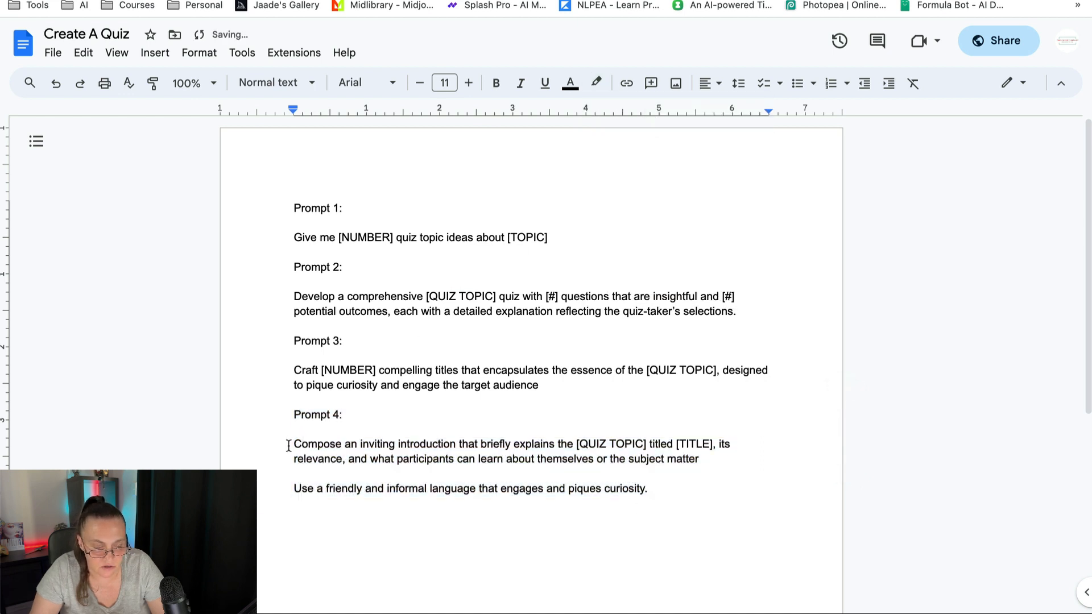
pyautogui.moveTo(293, 444); pyautogui.dragTo(652, 489)
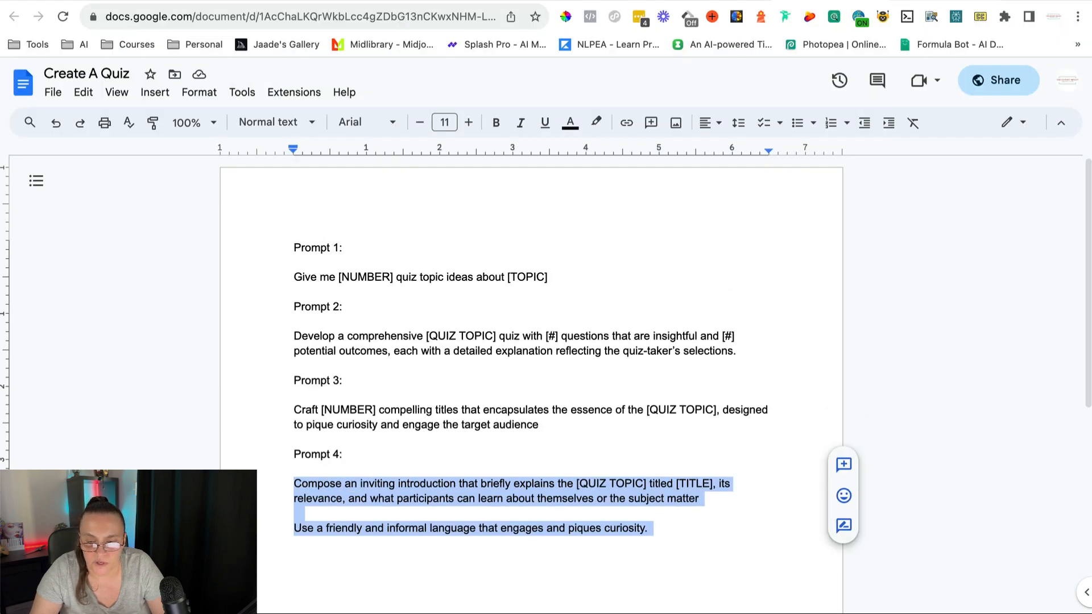
pyautogui.click(898, 2)
pyautogui.click(442, 571)
pyautogui.press('super+v')
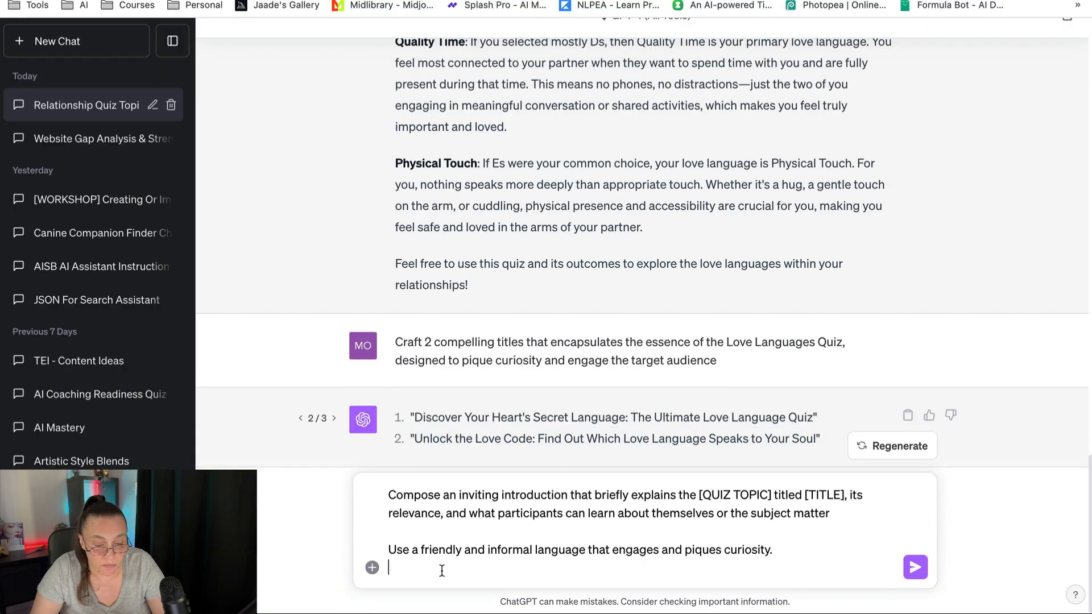
pyautogui.press('BackSpace')
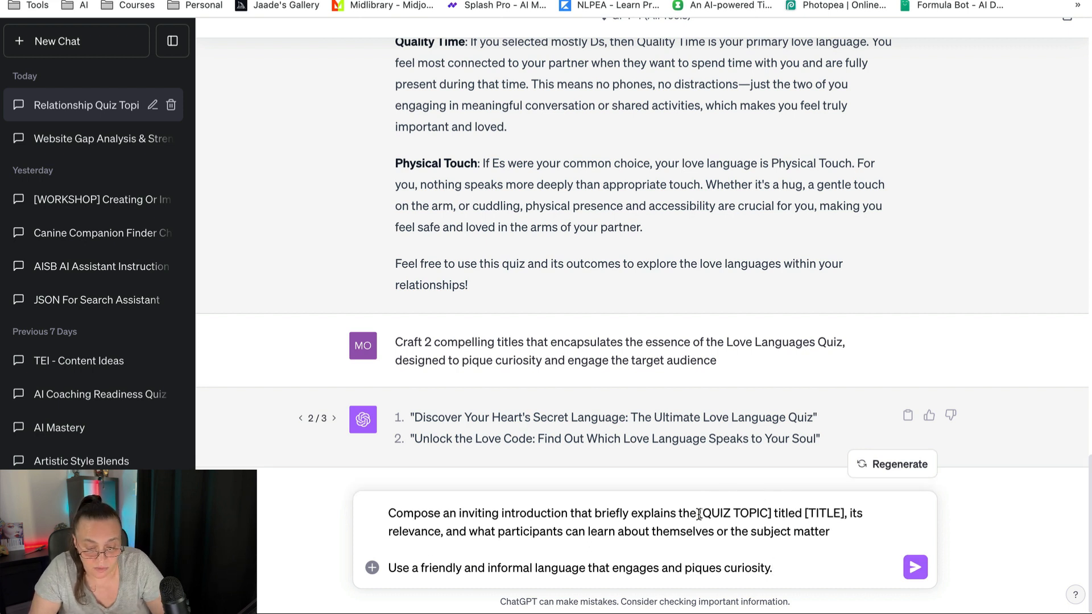
# Step: Replace the [QUIZ TOPIC] placeholder in the introduction prompt with "Love Languages Quiz" copied from the second topic idea
pyautogui.moveTo(699, 514); pyautogui.dragTo(767, 513)
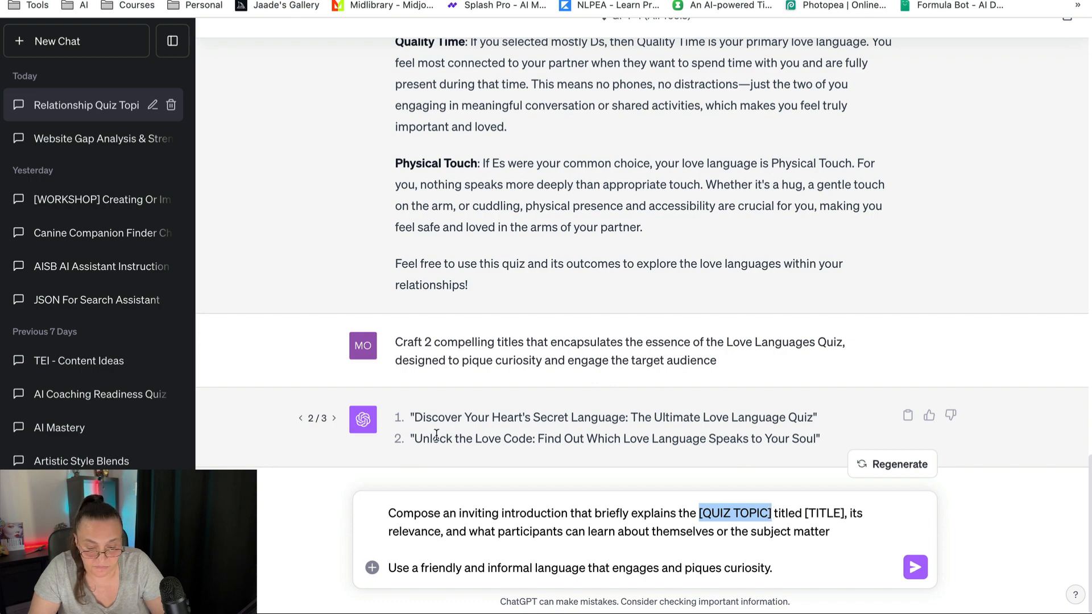
pyautogui.scroll(20, 571, 312)
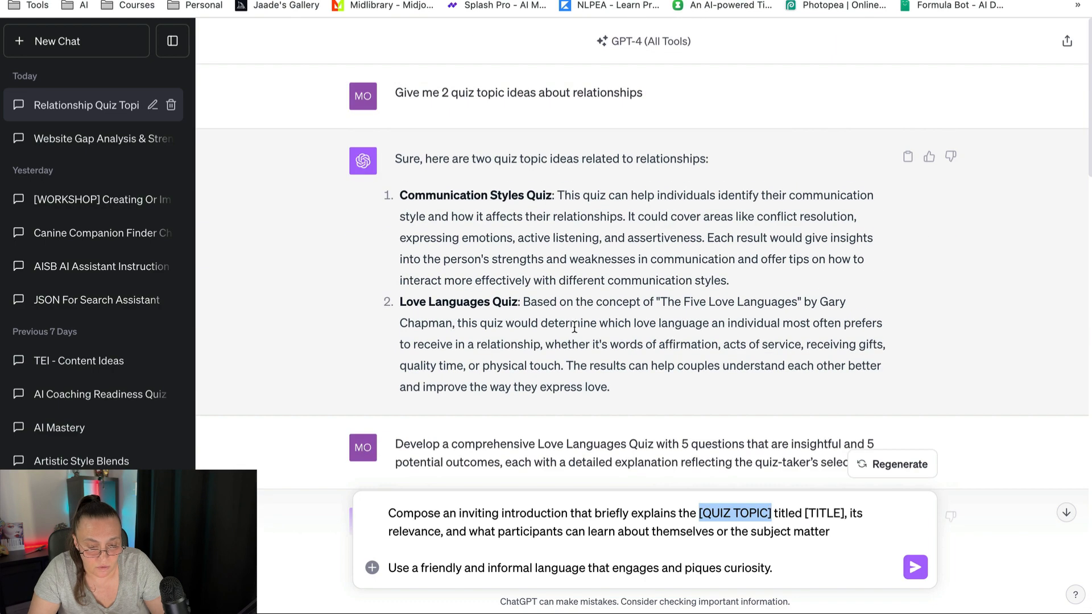
pyautogui.scroll(-5, 574, 329)
pyautogui.scroll(3, 574, 329)
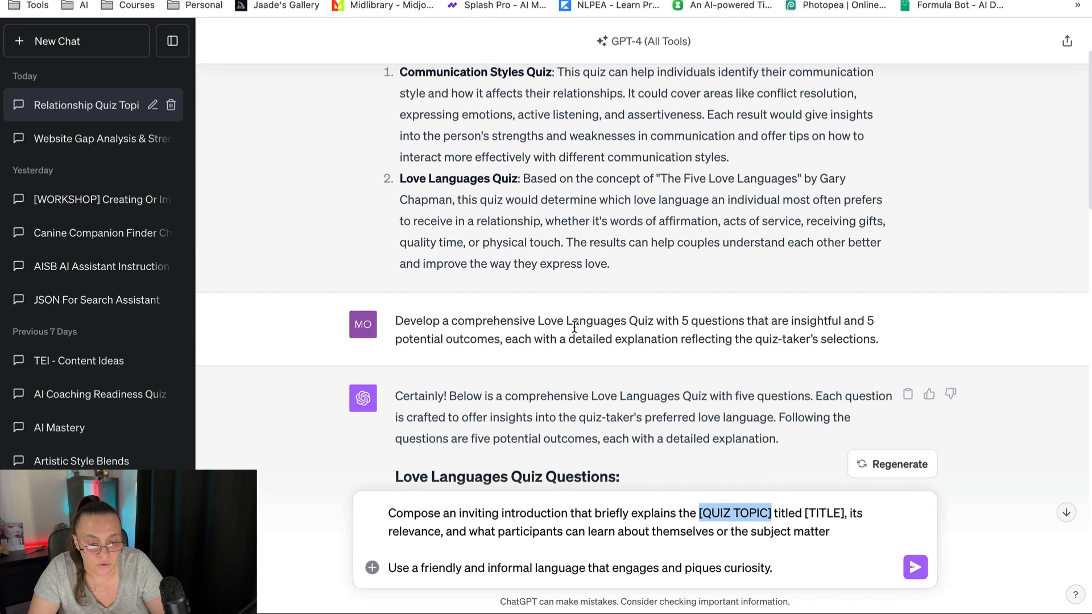
pyautogui.scroll(2, 575, 328)
pyautogui.moveTo(400, 302); pyautogui.dragTo(518, 310)
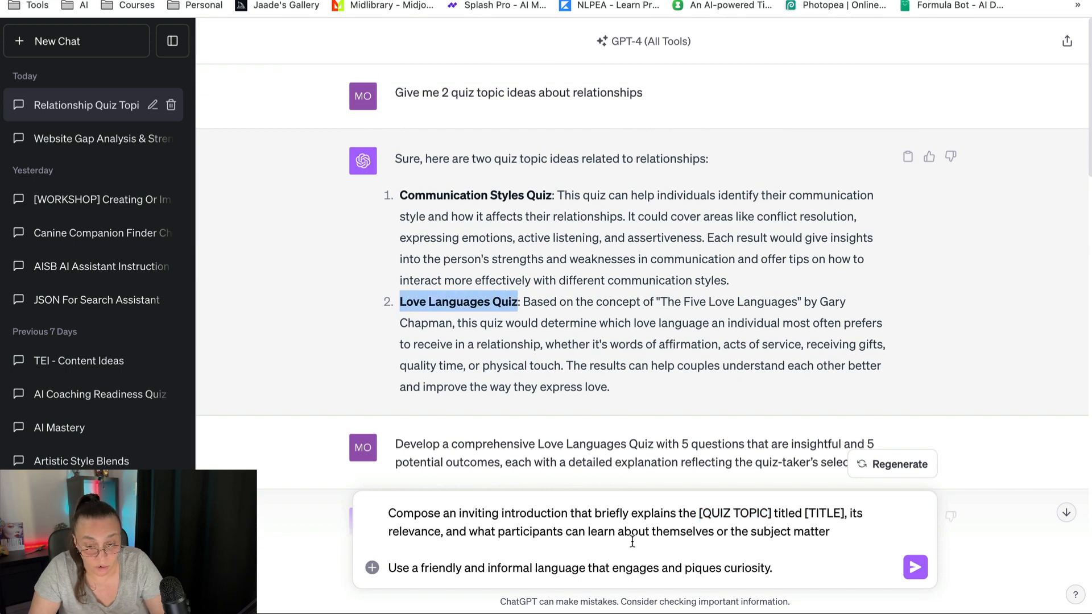
pyautogui.moveTo(699, 513); pyautogui.dragTo(774, 516)
pyautogui.press('super+v')
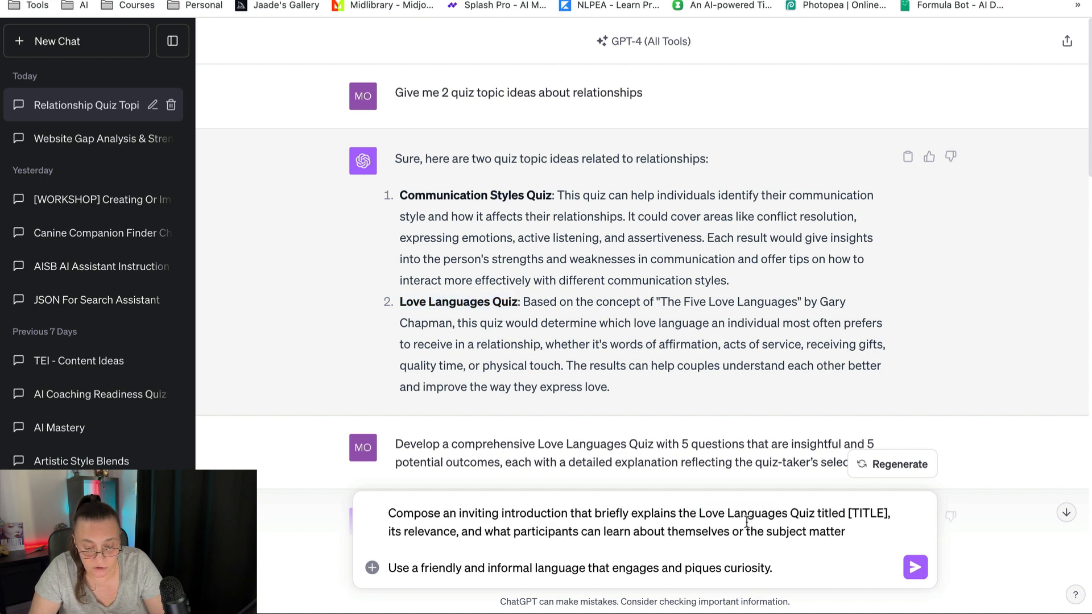
# Step: Replace the [TITLE] placeholder with "Unlock the Love Code: Find Out Which Love Language Speaks to Your Soul" copied from the generated titles
pyautogui.scroll(-20, 748, 467)
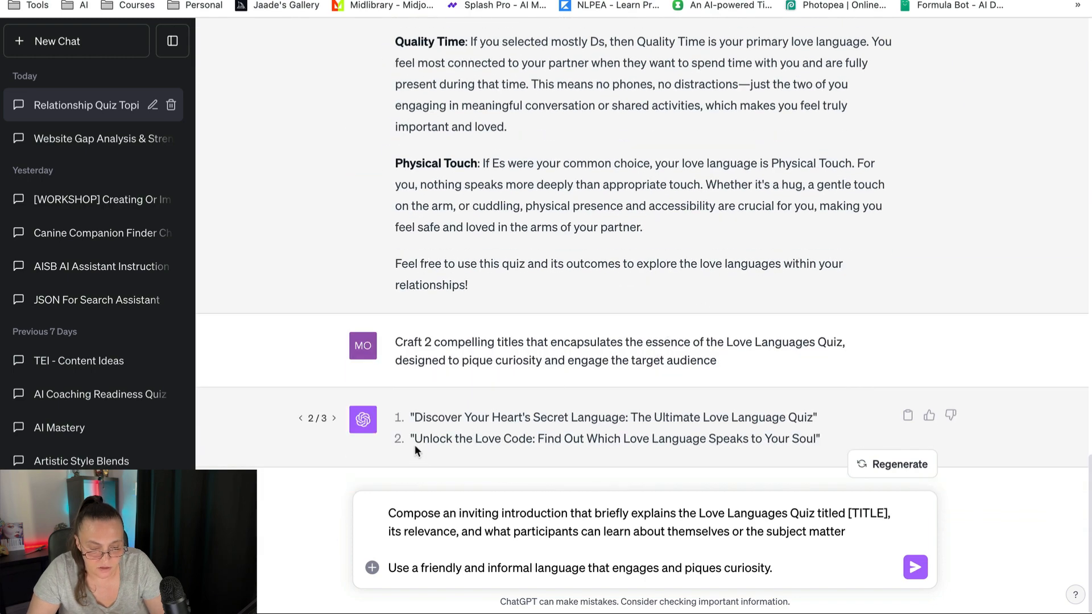
pyautogui.moveTo(415, 445); pyautogui.dragTo(816, 434)
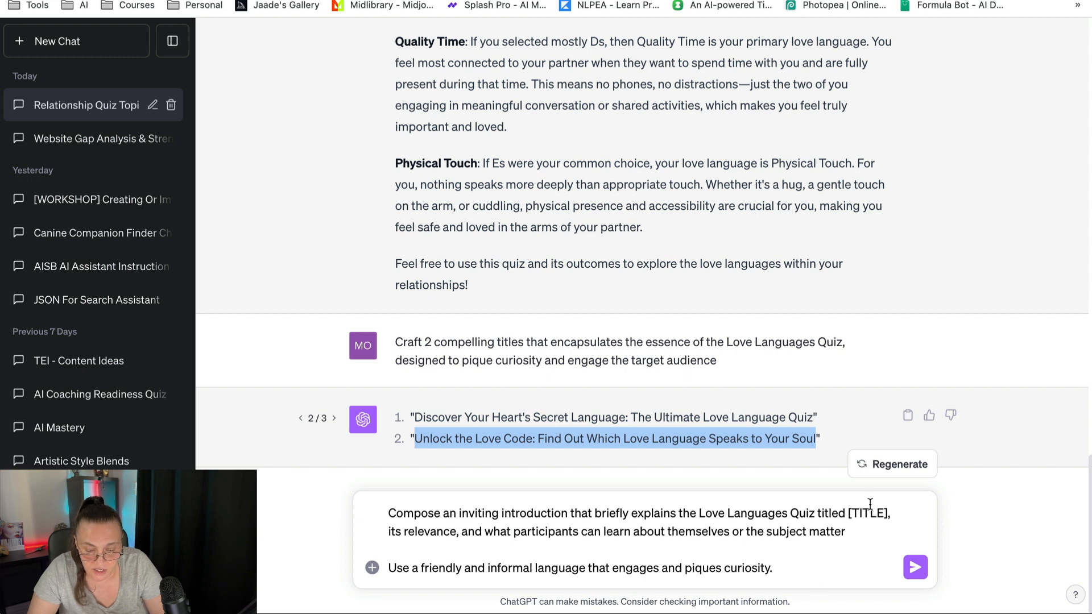
pyautogui.moveTo(849, 518); pyautogui.dragTo(888, 519)
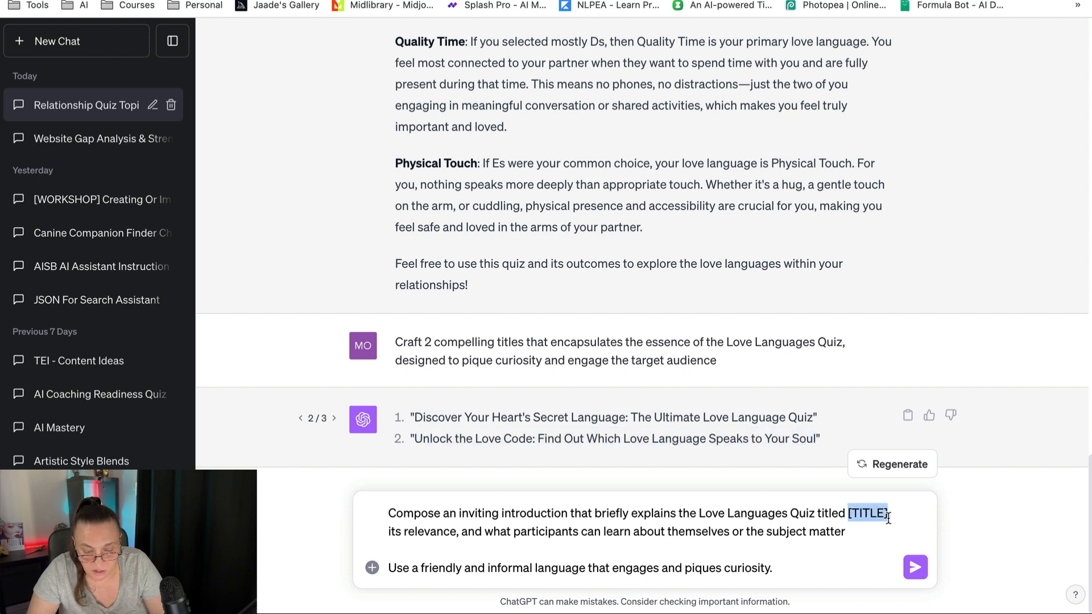
pyautogui.press('super+v')
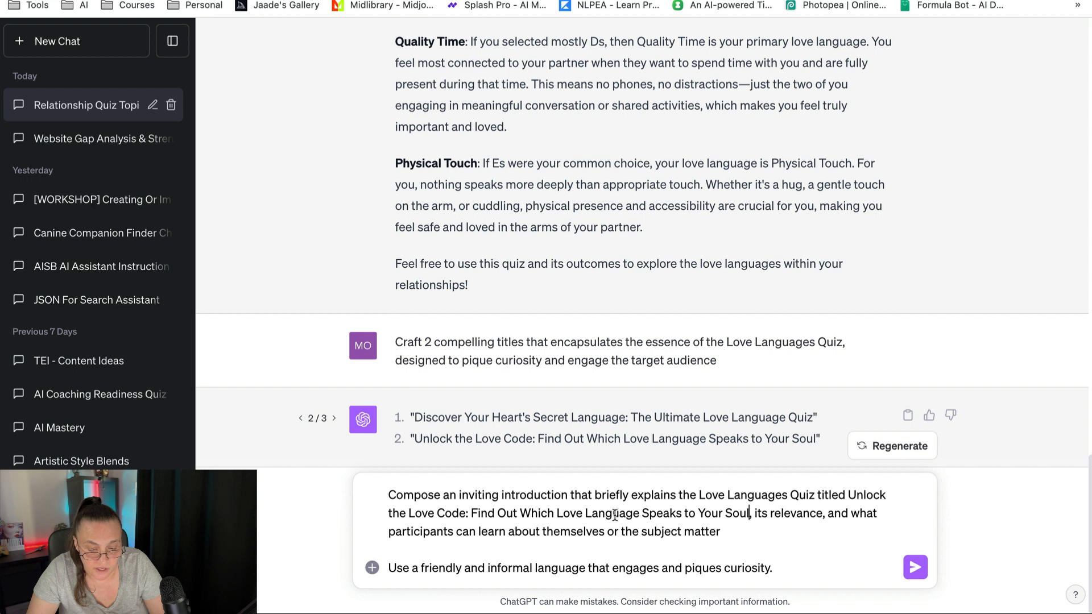
pyautogui.click(753, 514)
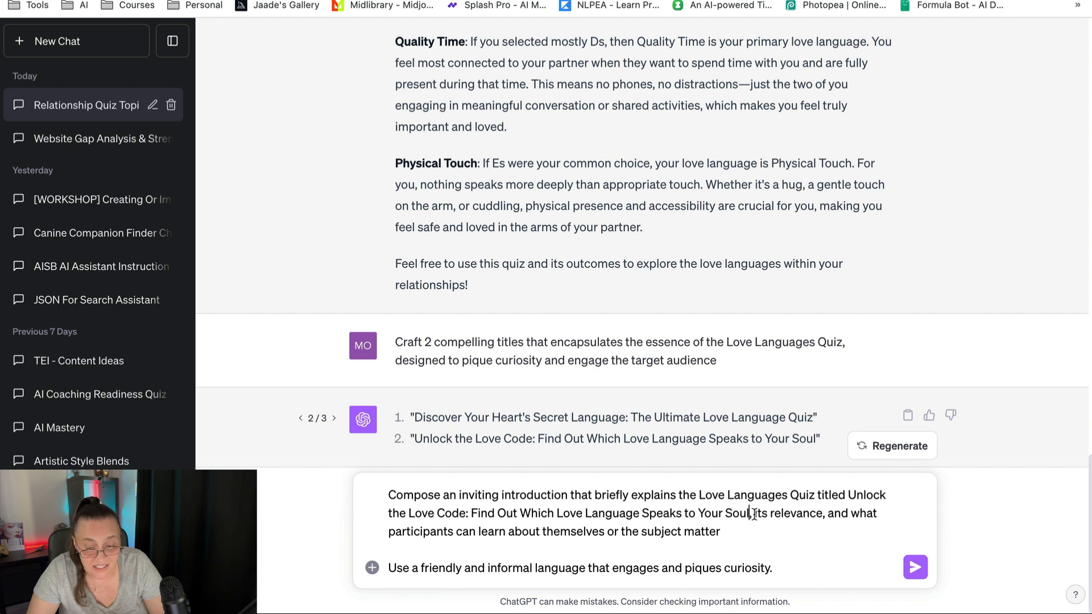
pyautogui.press('BackSpace')
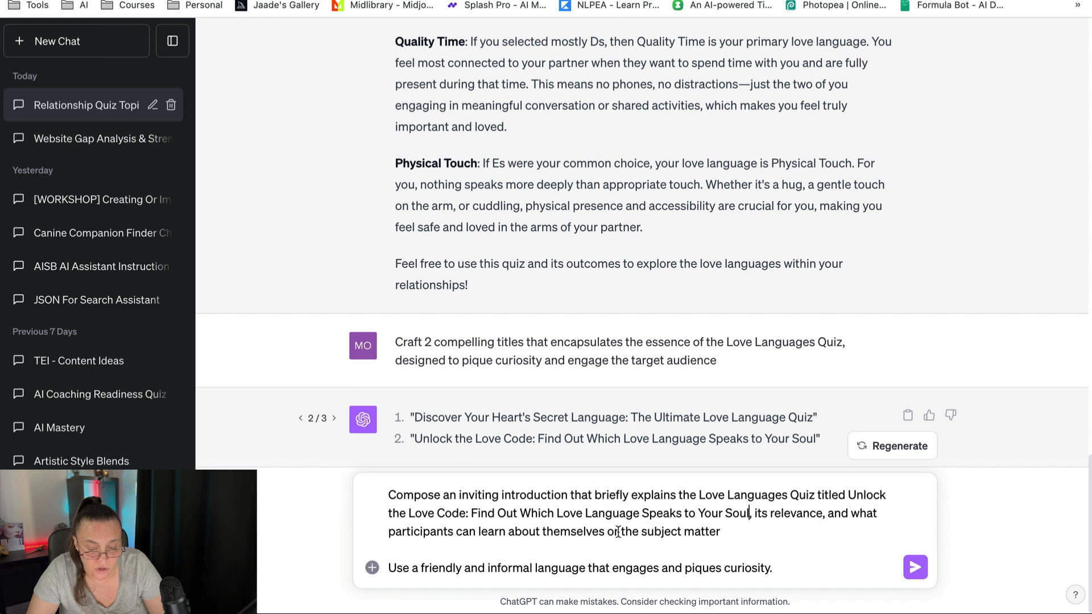
# Step: Check the closing friendly-and-informal-language instruction in the introduction prompt and send the completed prompt to generate the quiz introduction
pyautogui.click(388, 568)
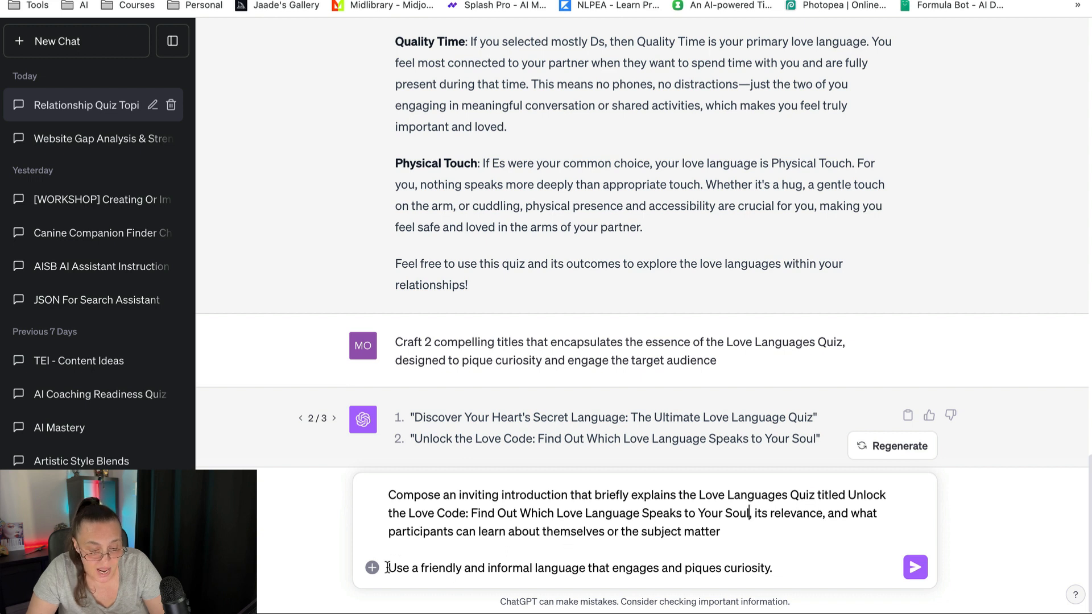
pyautogui.moveTo(388, 567); pyautogui.dragTo(781, 572)
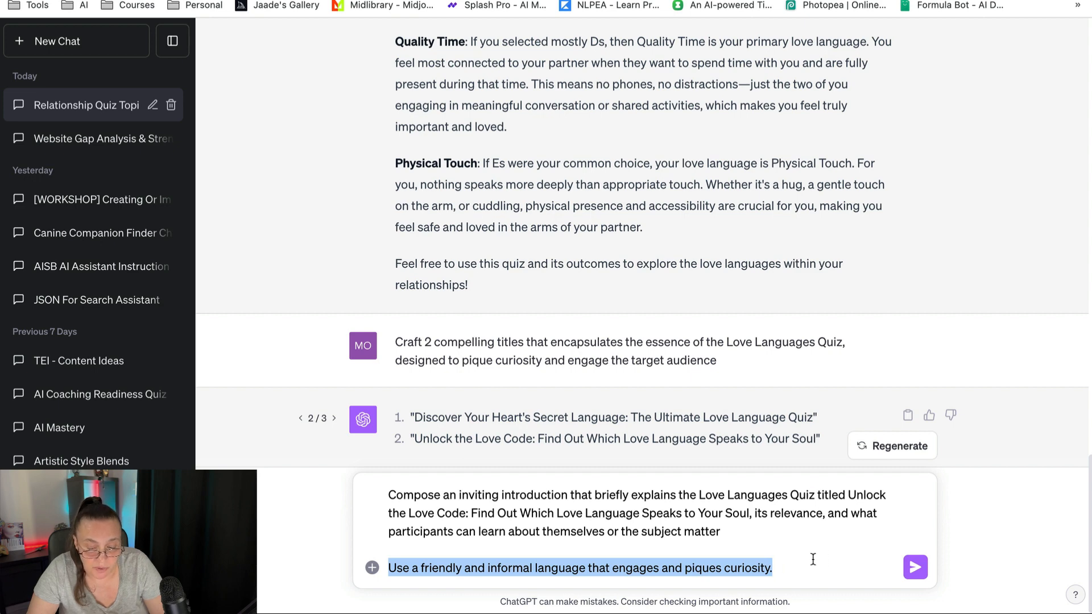
pyautogui.click(915, 567)
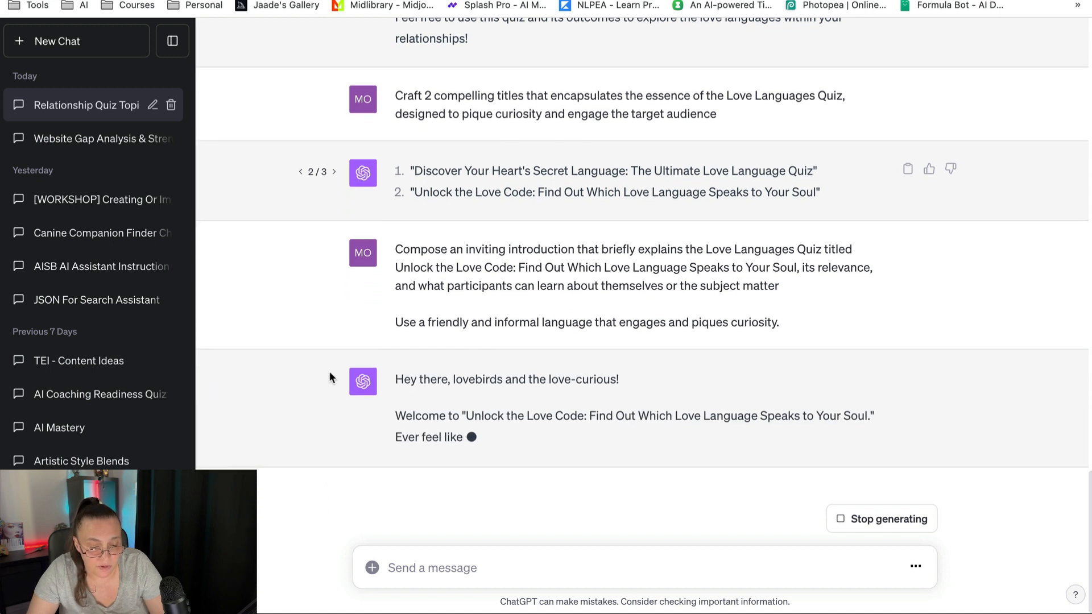
# Step: Read through the generated quiz introduction, from its greeting and welcome paragraph to the explanation of the quiz
pyautogui.moveTo(396, 378); pyautogui.dragTo(634, 373)
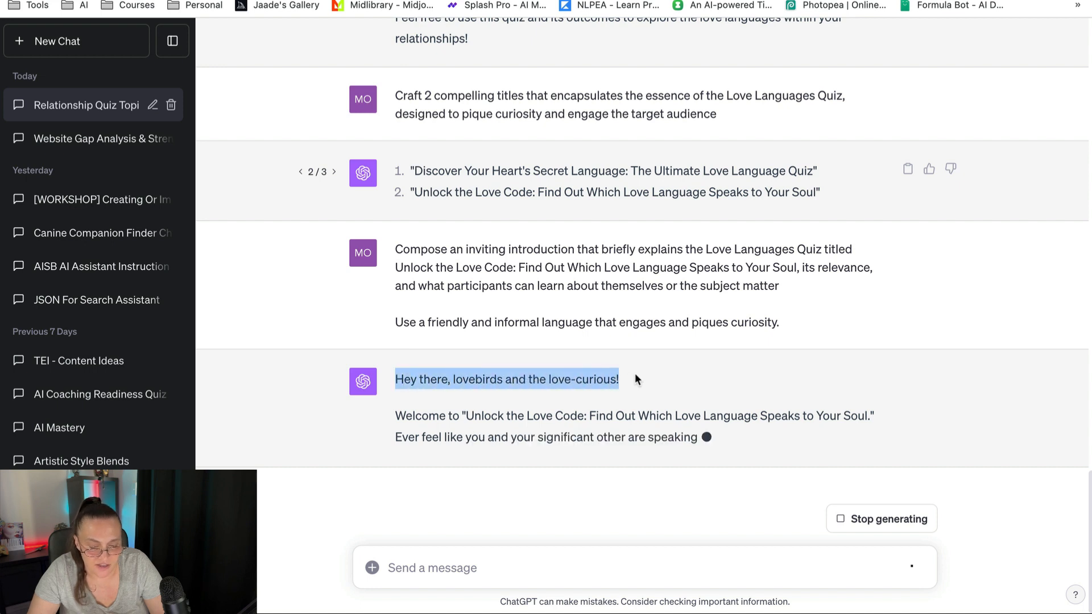
pyautogui.click(395, 377)
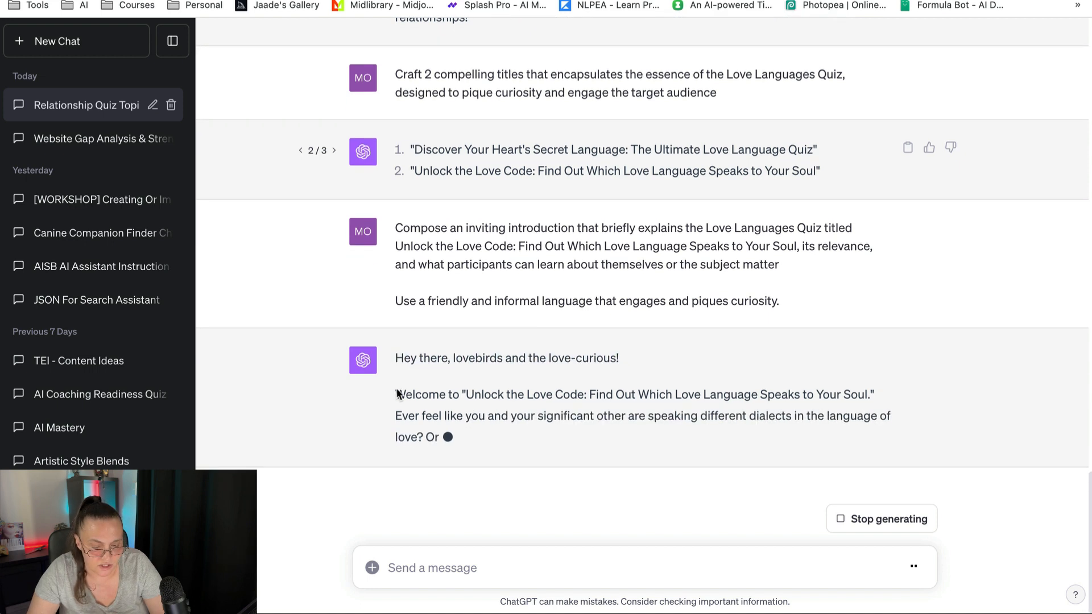
pyautogui.moveTo(397, 391); pyautogui.dragTo(433, 379)
pyautogui.click(381, 384)
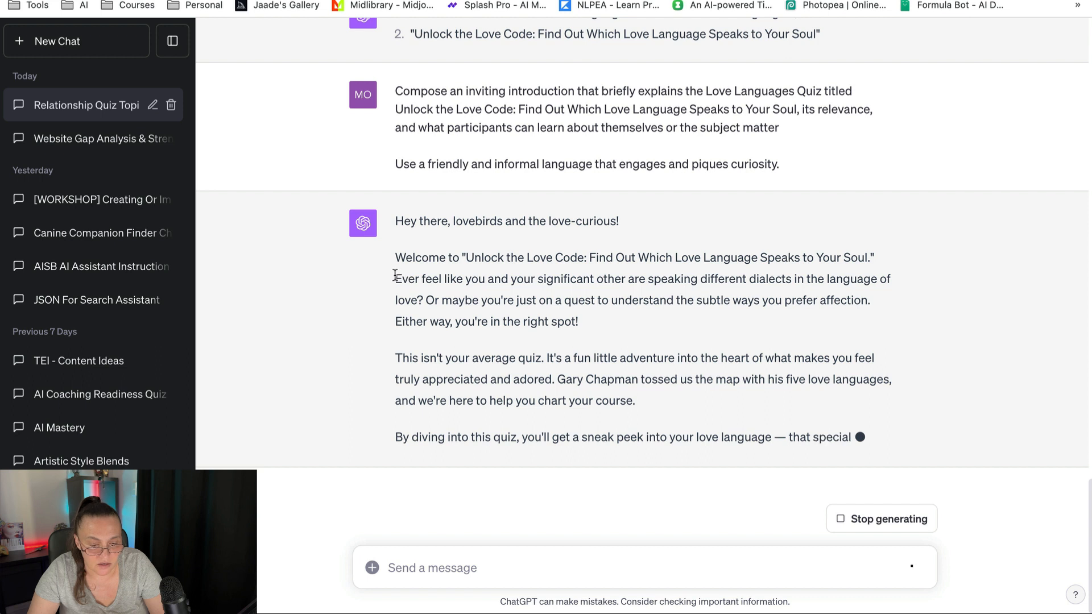
pyautogui.moveTo(396, 279); pyautogui.dragTo(963, 394)
pyautogui.click(974, 378)
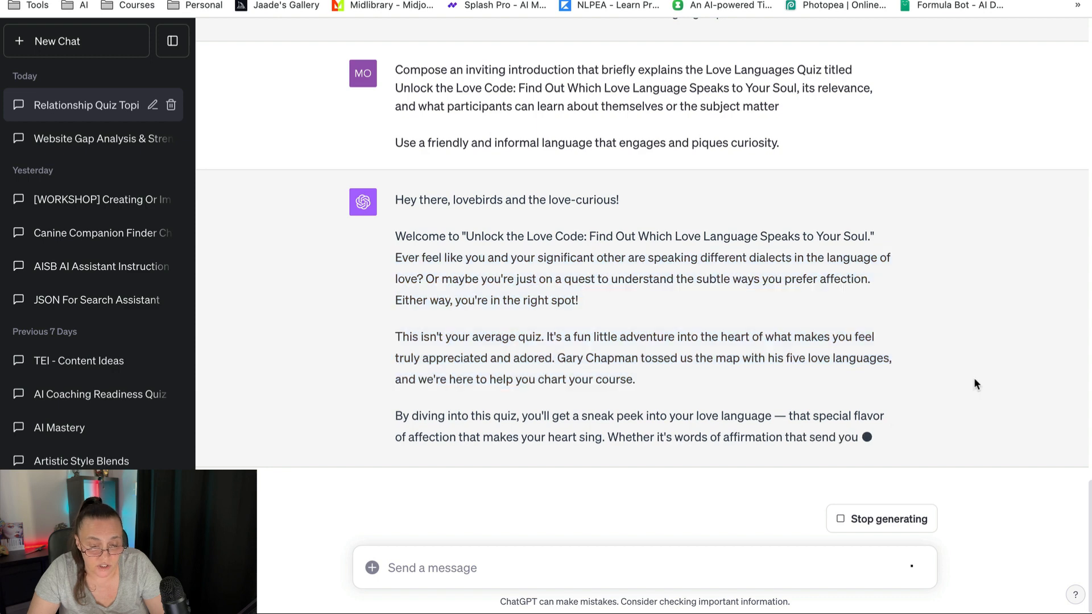